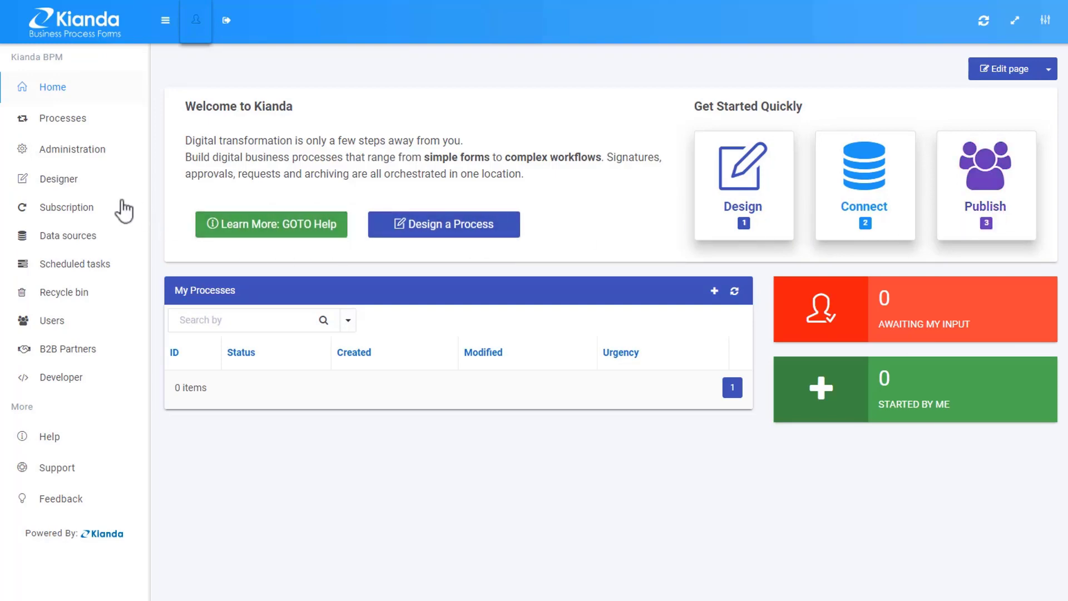
pyautogui.click(67, 191)
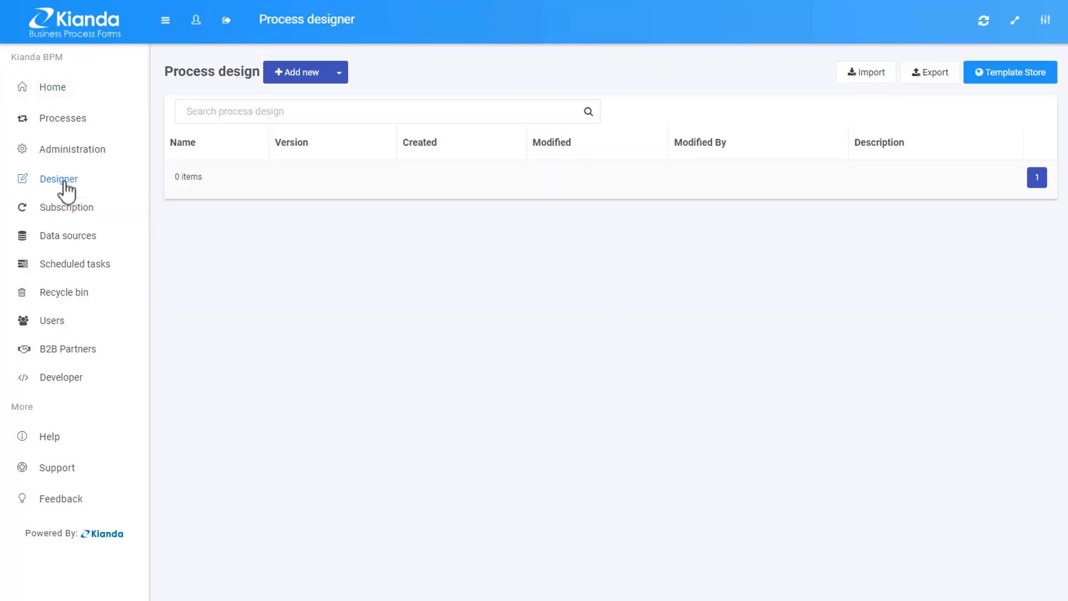
pyautogui.click(1025, 75)
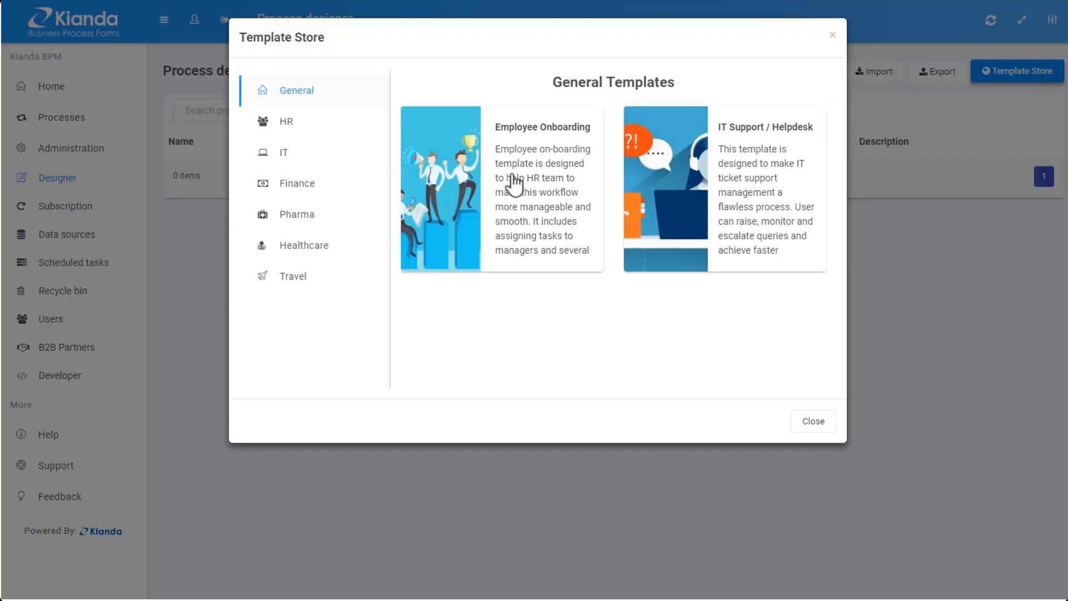
pyautogui.click(340, 131)
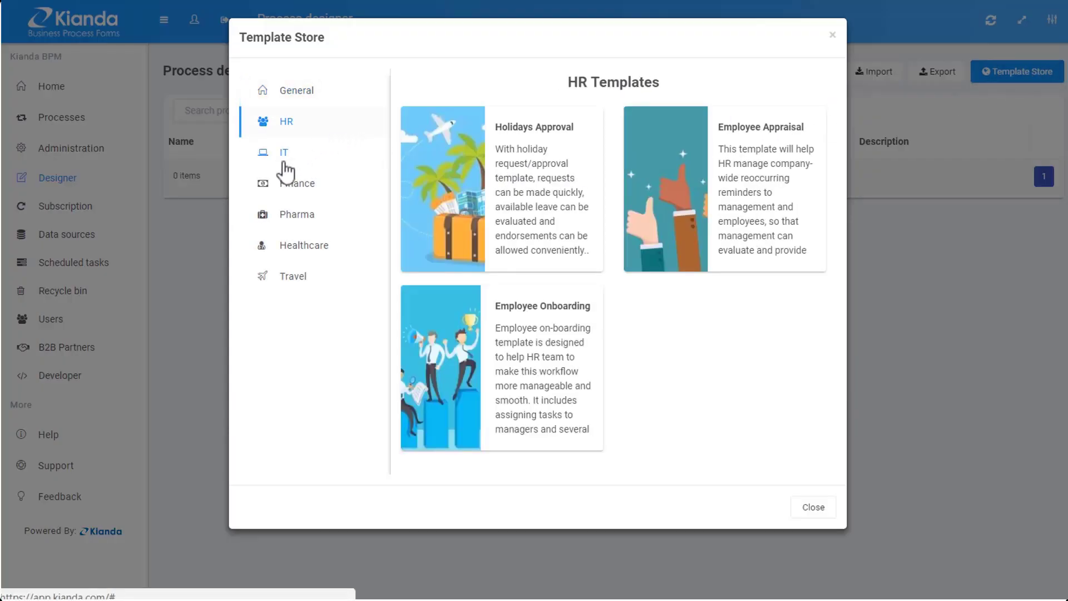
pyautogui.click(812, 507)
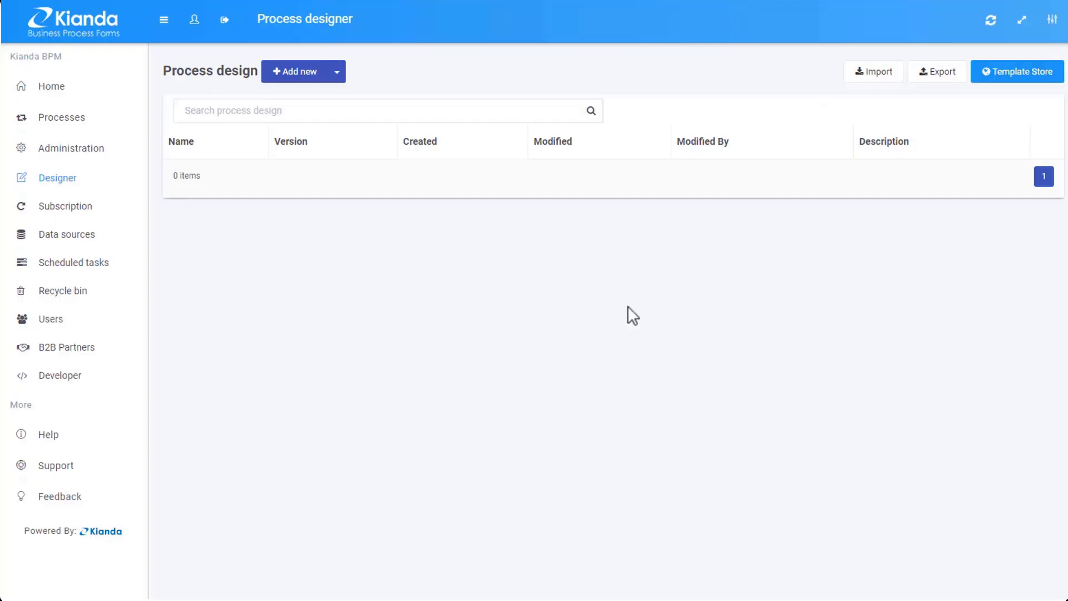
# Create a new 'Getting started' process and name its form 'Request Form'
pyautogui.click(297, 75)
pyautogui.click(410, 99)
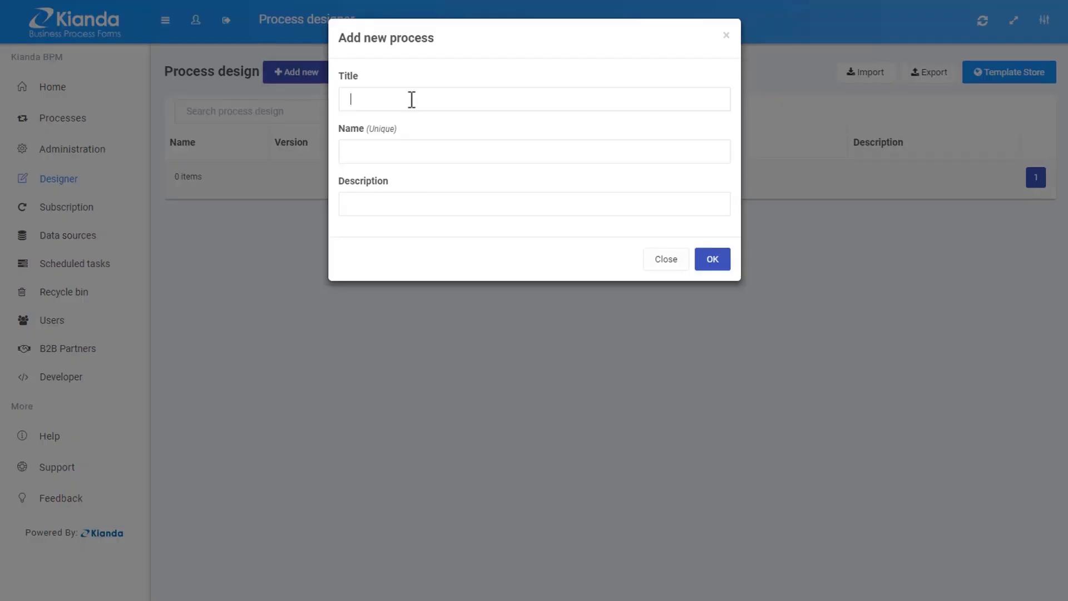
pyautogui.write('Getting started')
pyautogui.click(713, 260)
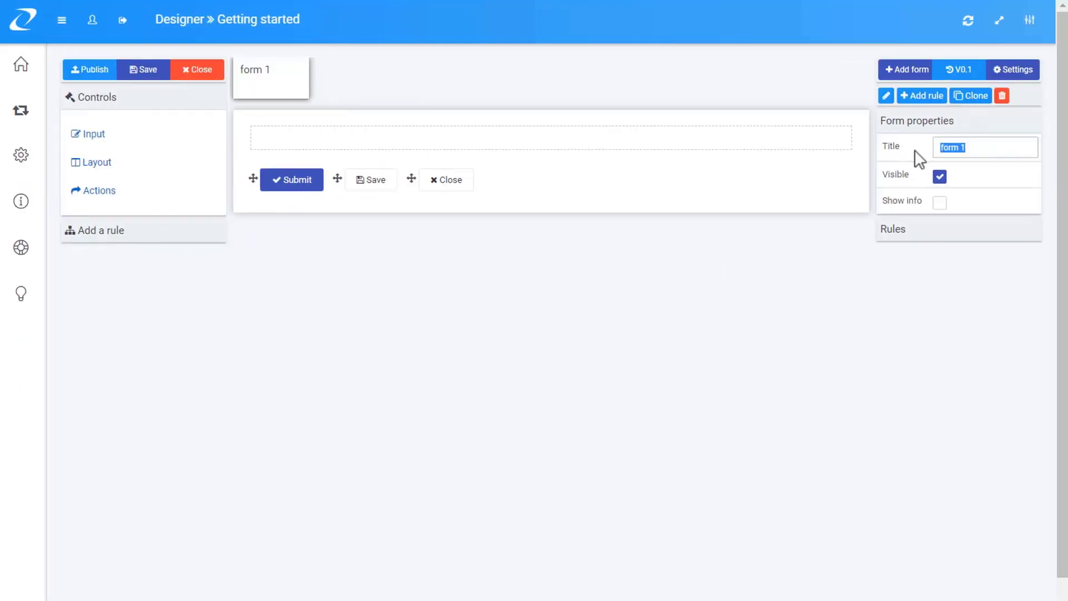
pyautogui.write('Request Form')
# Add three Text box fields to the form
pyautogui.click(90, 133)
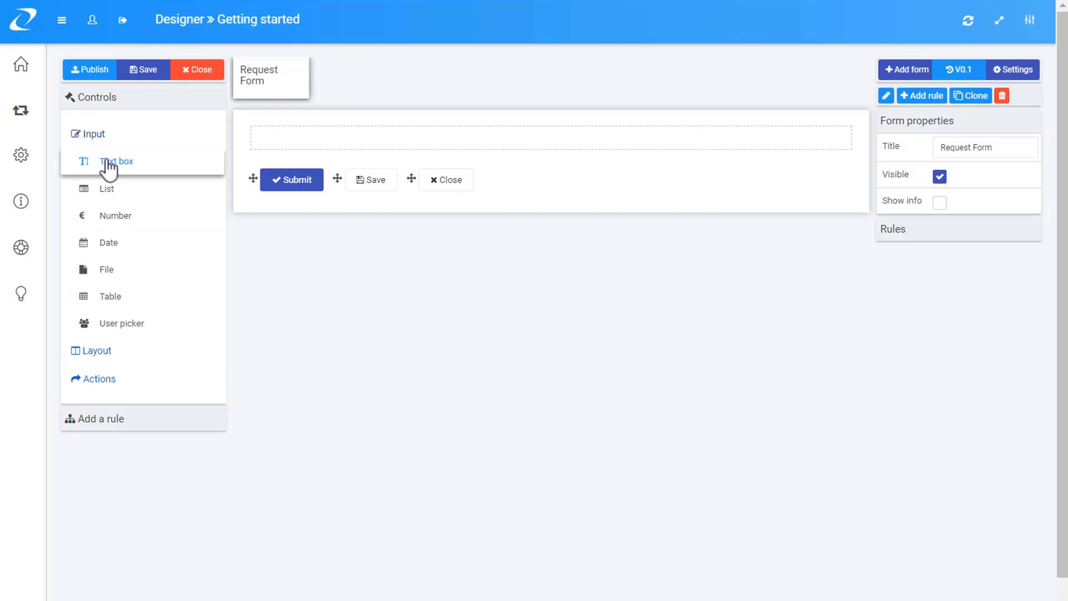
pyautogui.click(110, 162)
pyautogui.click(110, 163)
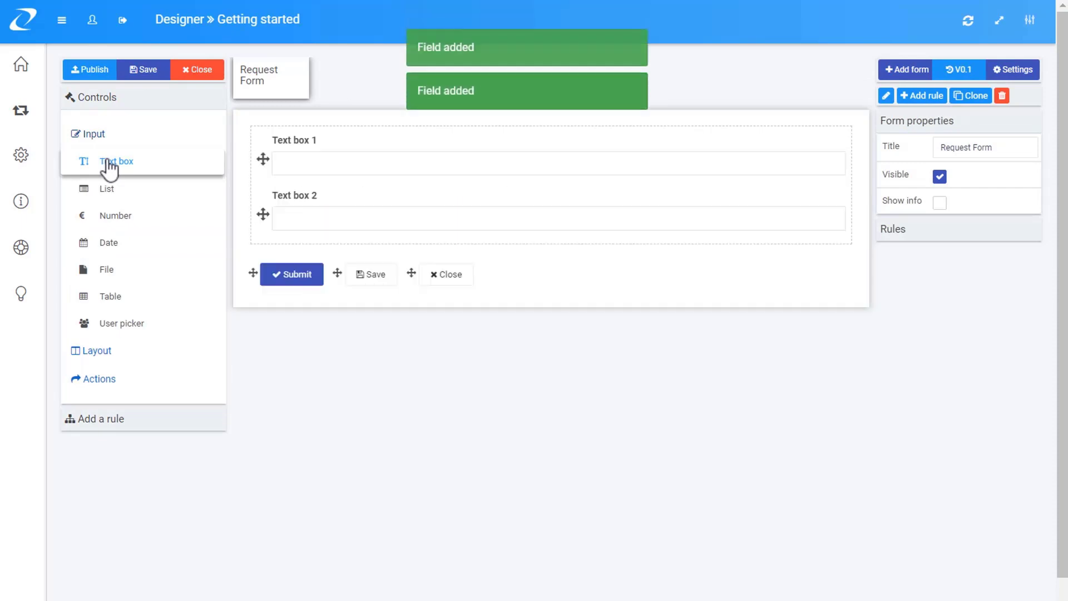
pyautogui.click(109, 163)
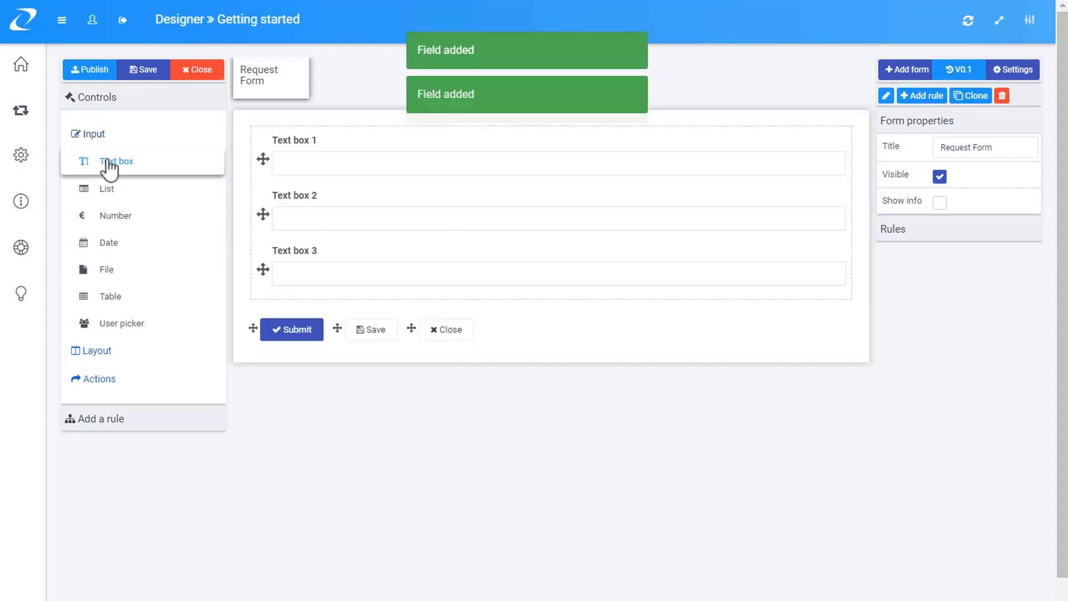
# Retitle the three text boxes 'First name', 'Last name' and 'Email'
pyautogui.click(305, 158)
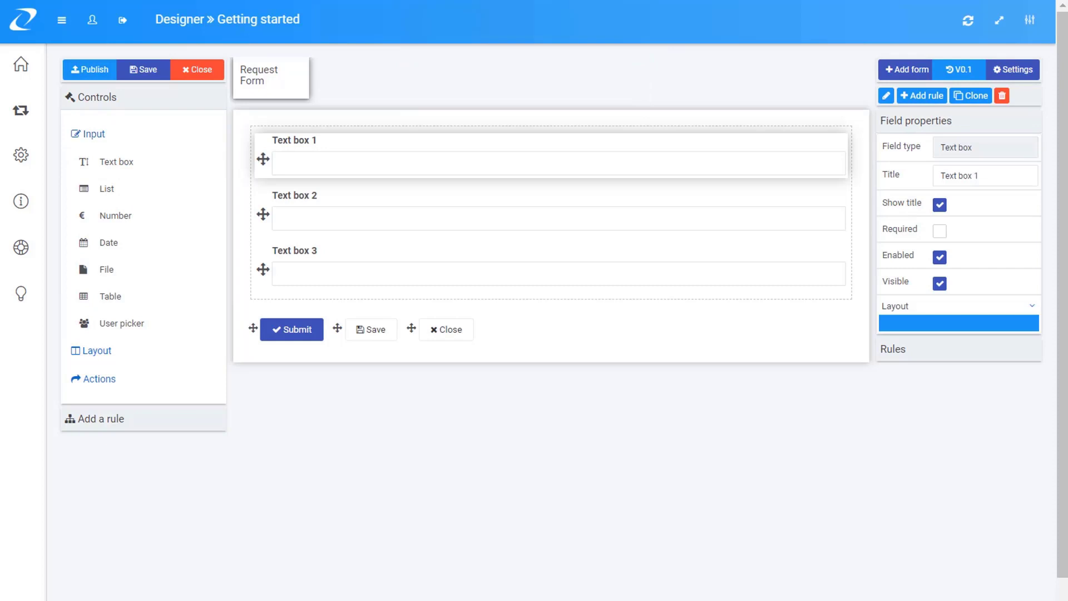
pyautogui.moveTo(980, 176); pyautogui.dragTo(887, 174)
pyautogui.write('First name')
pyautogui.click(559, 210)
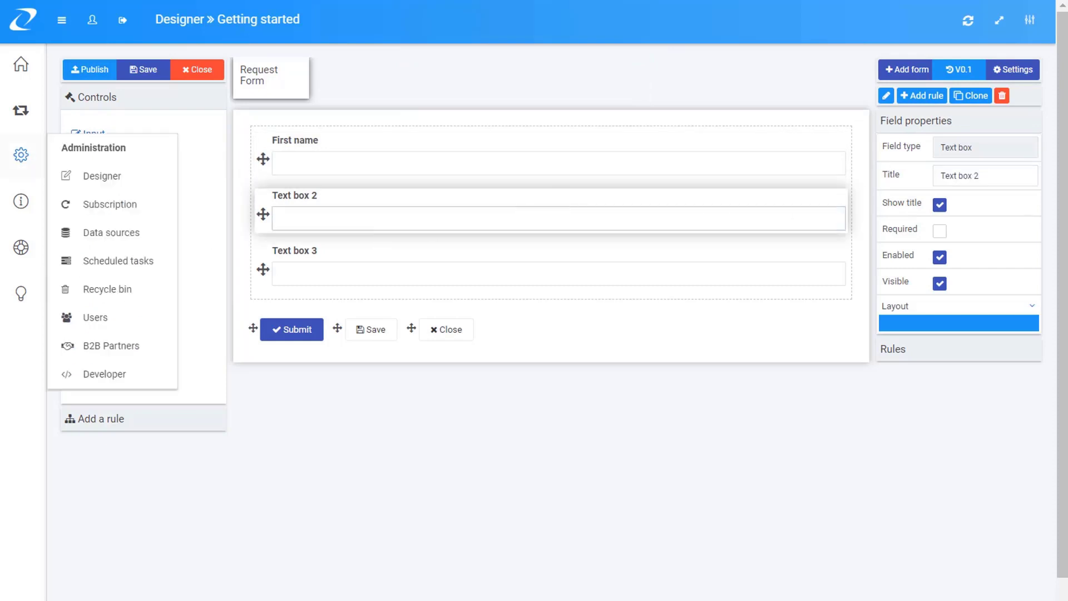
pyautogui.moveTo(981, 175); pyautogui.dragTo(893, 174)
pyautogui.write('Last name')
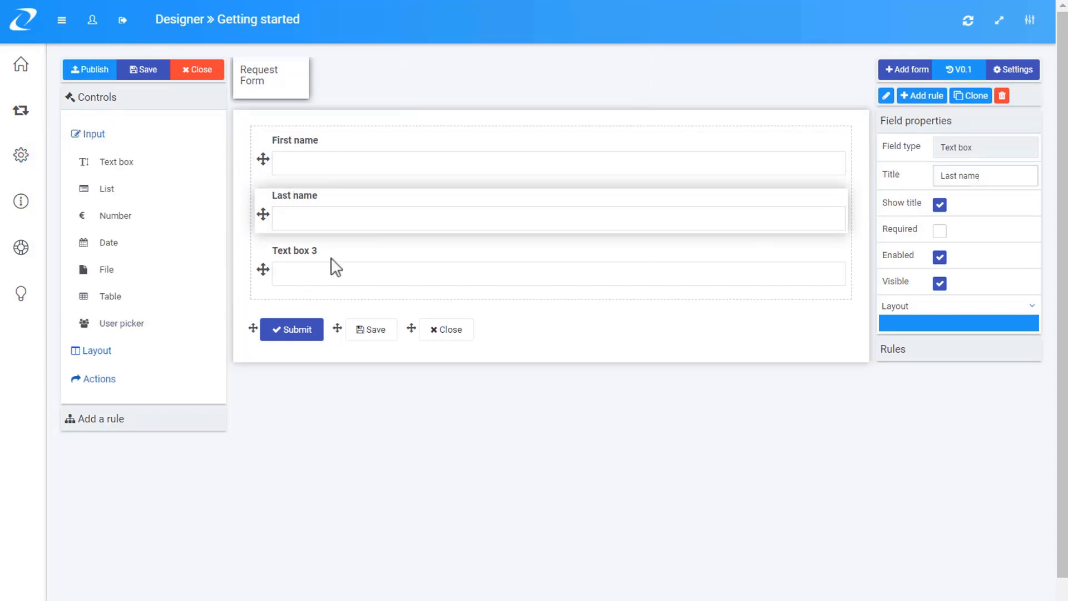
pyautogui.click(336, 267)
pyautogui.moveTo(980, 175); pyautogui.dragTo(928, 176)
pyautogui.write('Email')
pyautogui.click(675, 446)
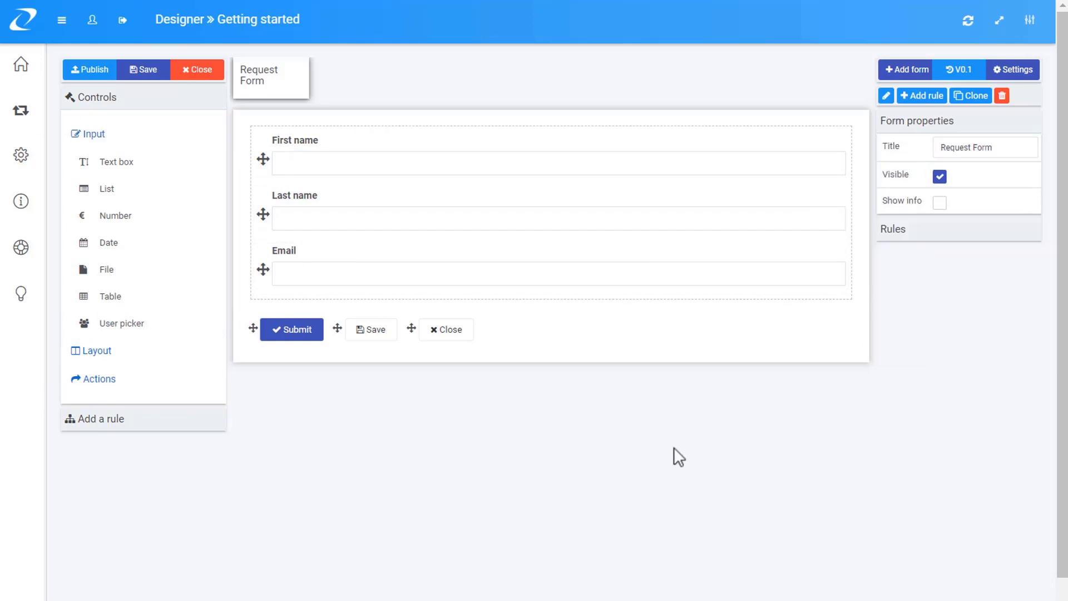
# Add a List field titled 'Country of origin'
pyautogui.click(156, 191)
pyautogui.write('Country of origin')
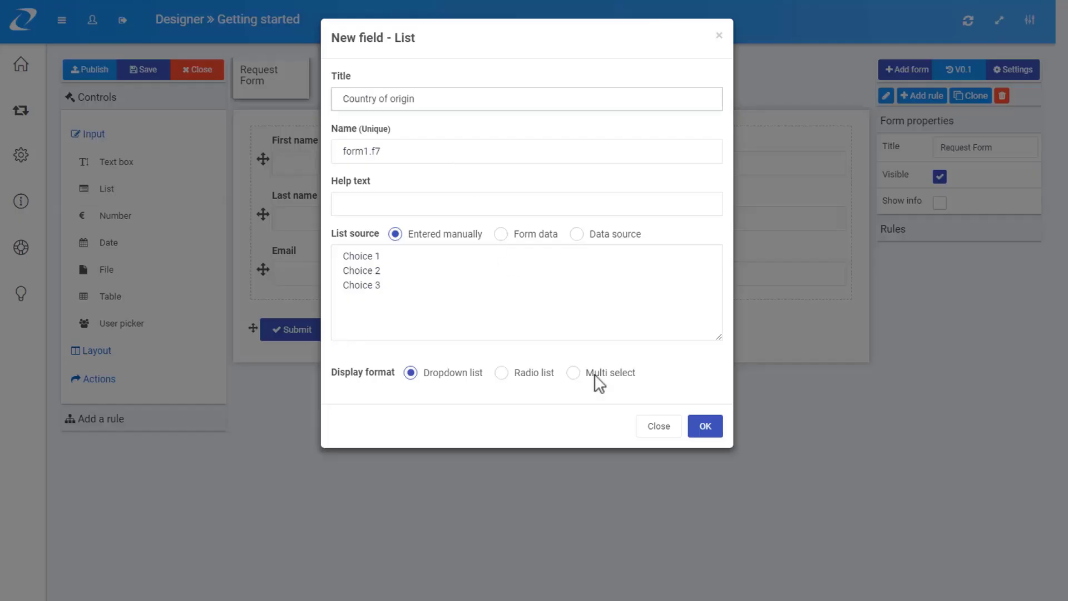
pyautogui.click(705, 426)
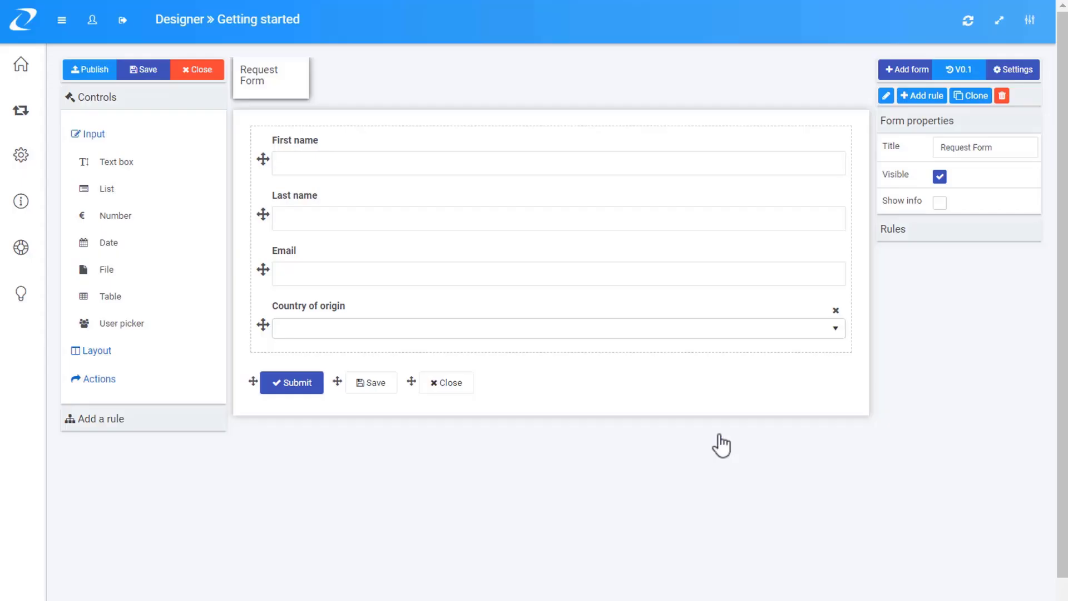
# Set First name, Last name, Email and Country of origin to half width, two per row
pyautogui.click(633, 142)
pyautogui.click(950, 325)
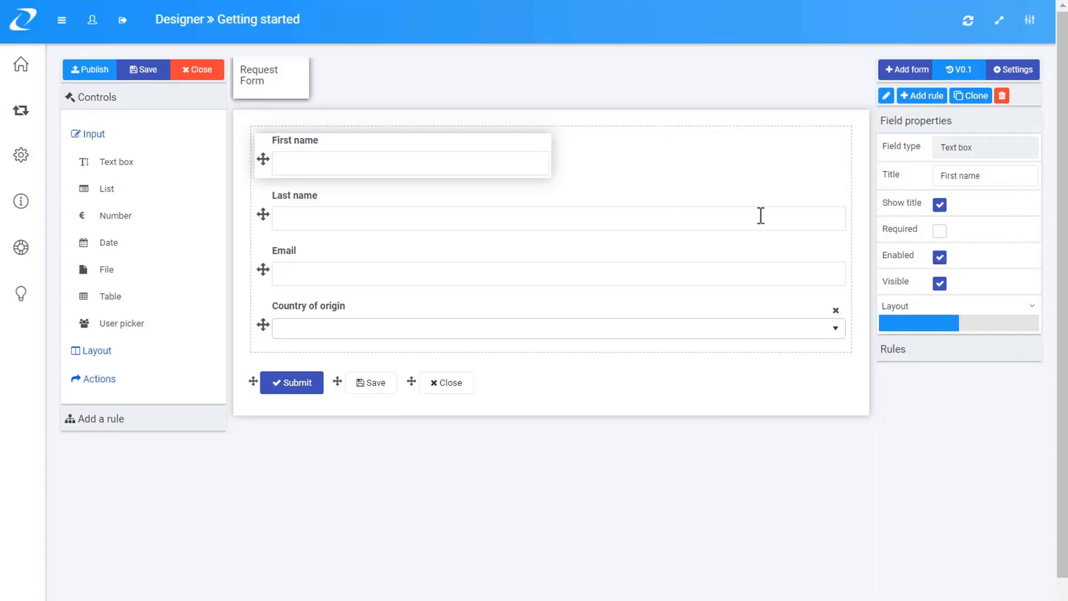
pyautogui.click(761, 214)
pyautogui.click(953, 323)
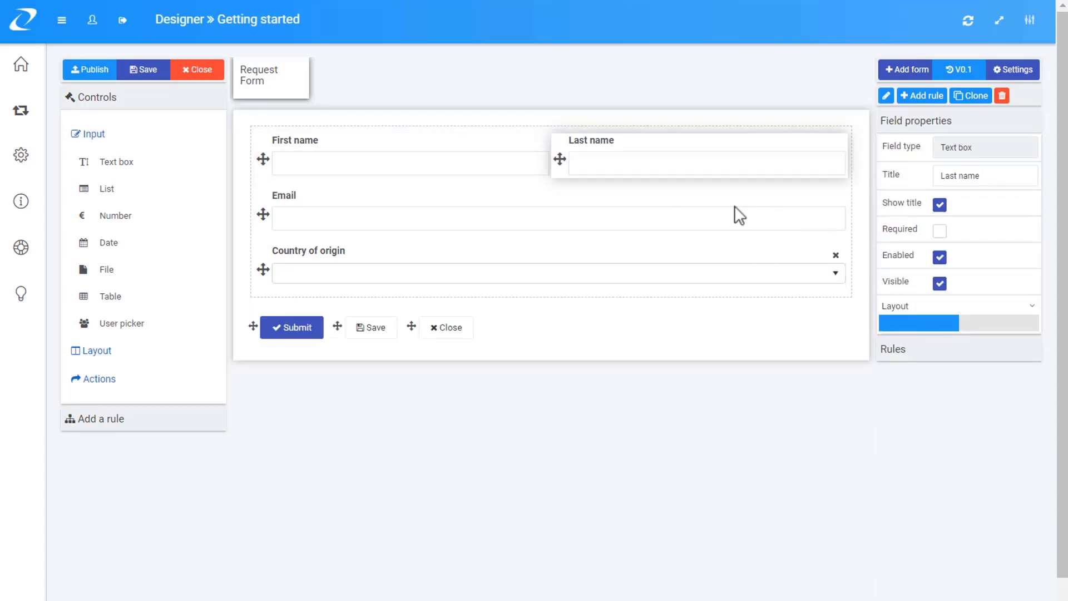
pyautogui.click(739, 215)
pyautogui.click(925, 323)
pyautogui.click(802, 271)
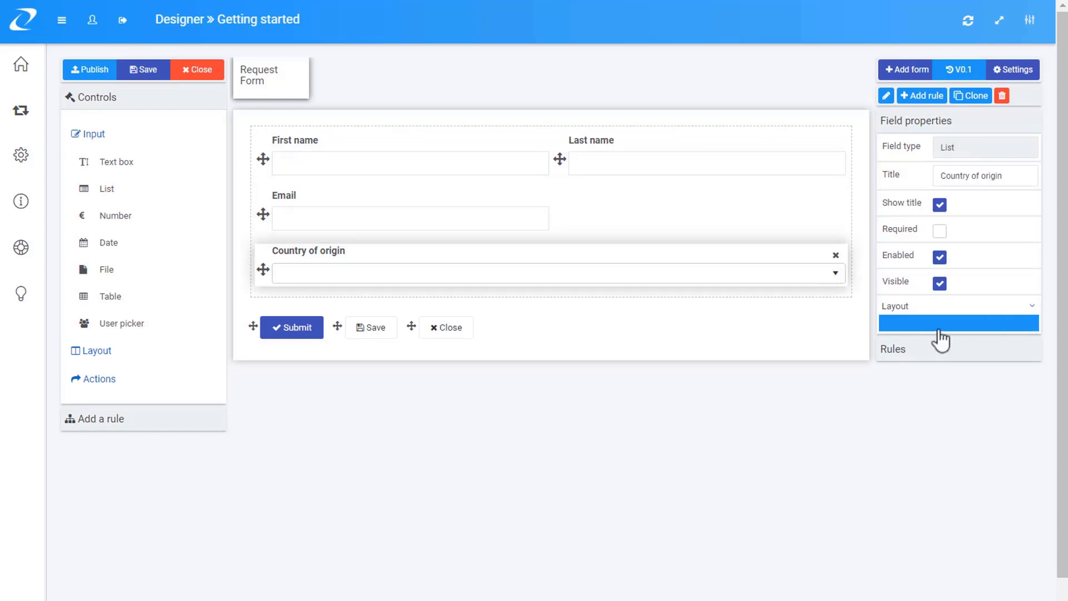
pyautogui.click(946, 323)
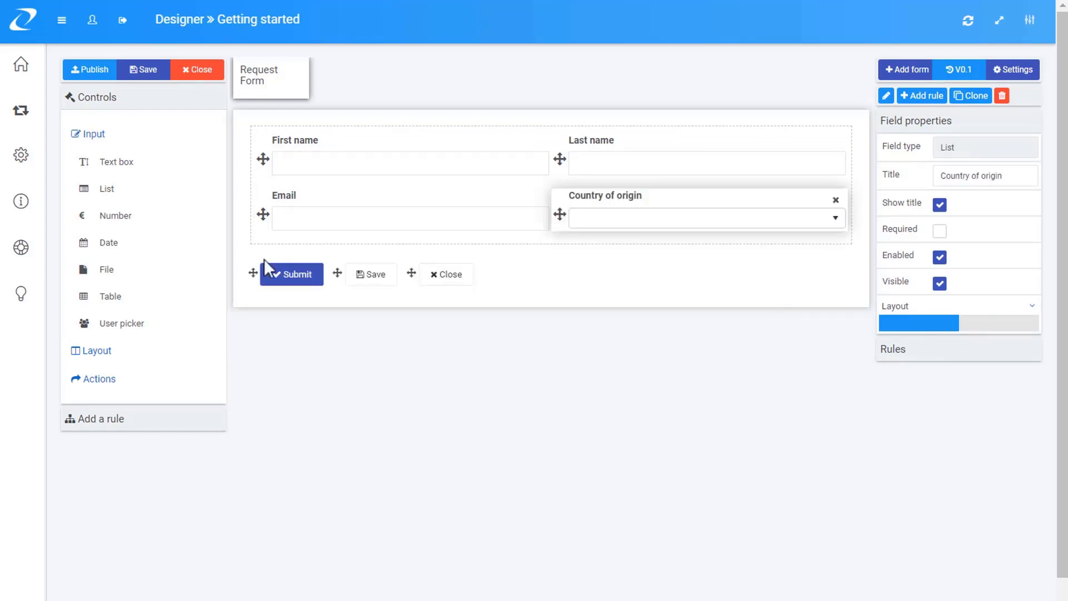
# Add a send-email rule to the Submit button addressed to the Email field
pyautogui.click(286, 274)
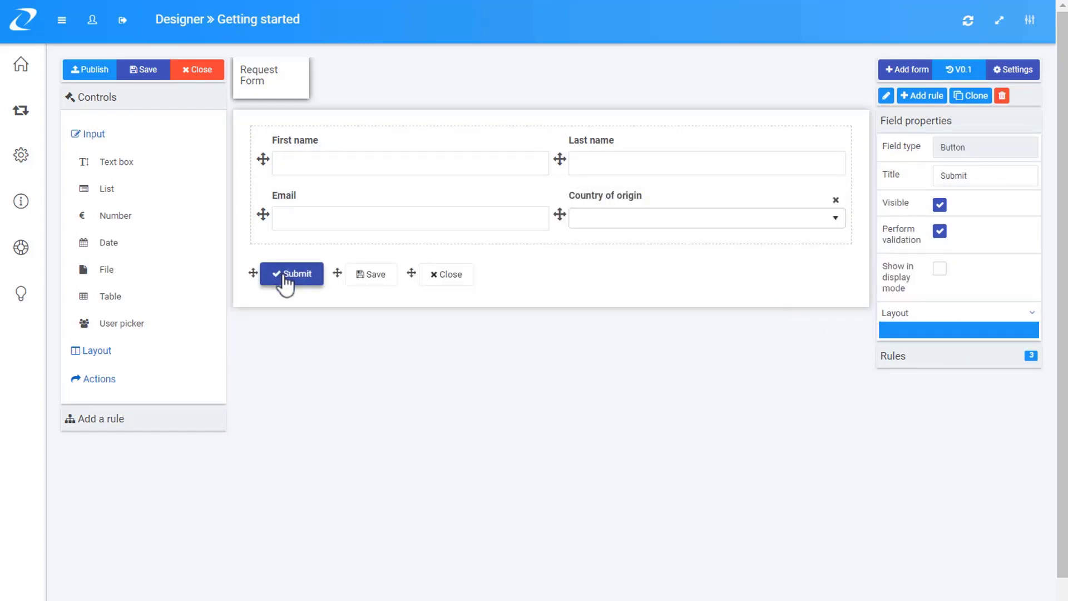
pyautogui.click(97, 419)
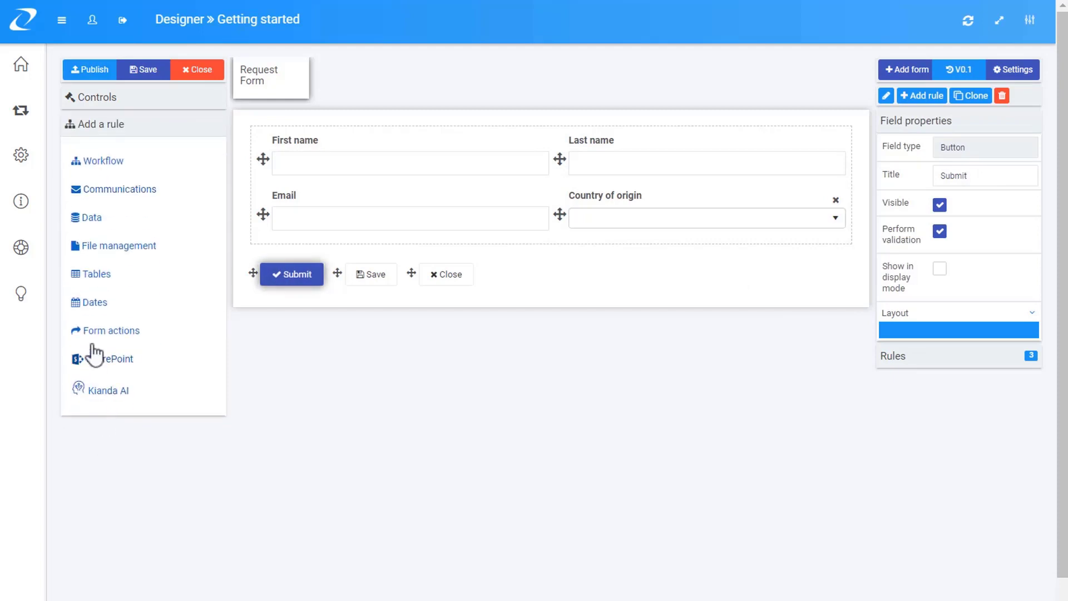
pyautogui.click(111, 189)
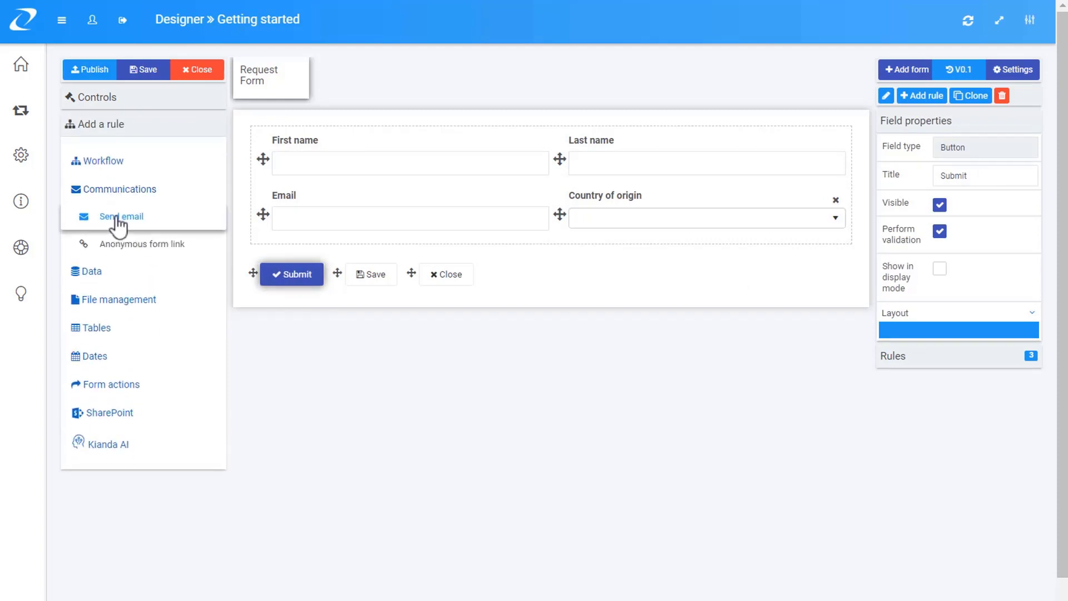
pyautogui.click(114, 217)
pyautogui.click(811, 224)
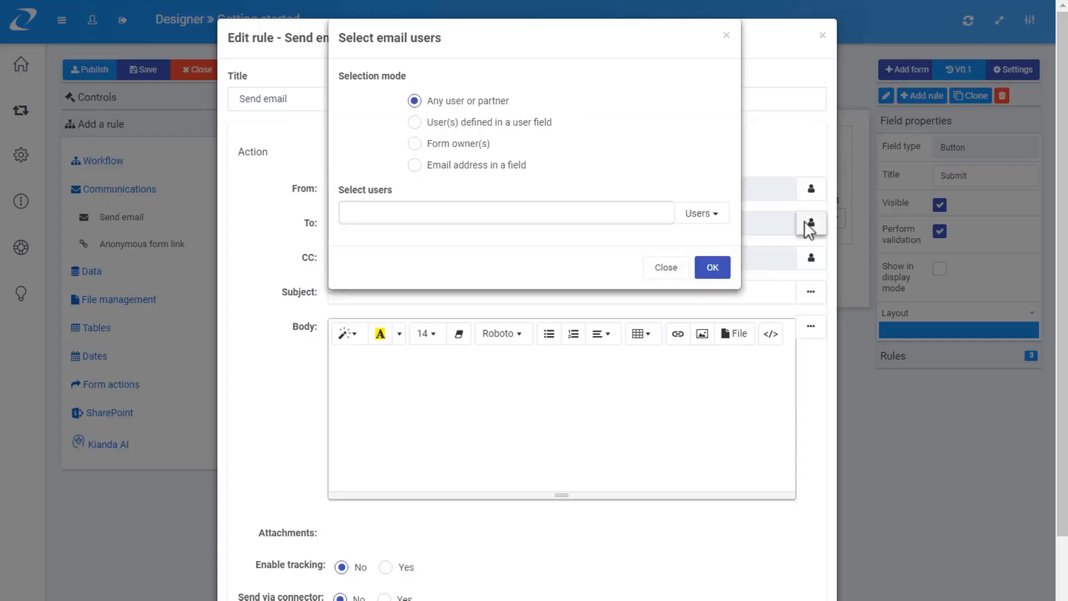
pyautogui.click(466, 167)
pyautogui.click(462, 212)
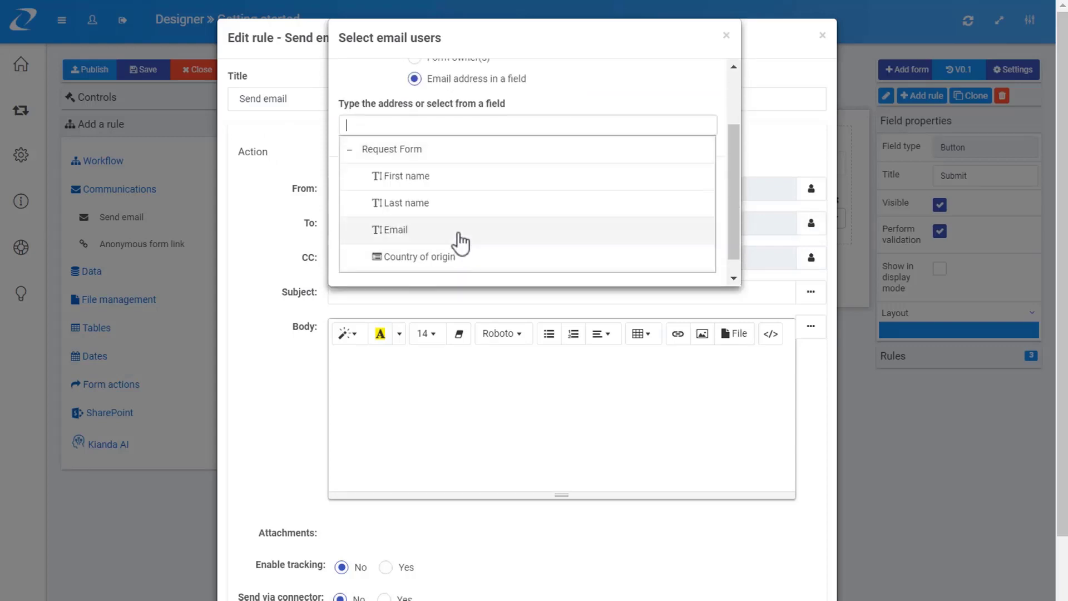
pyautogui.click(459, 239)
pyautogui.click(715, 273)
pyautogui.write('First form')
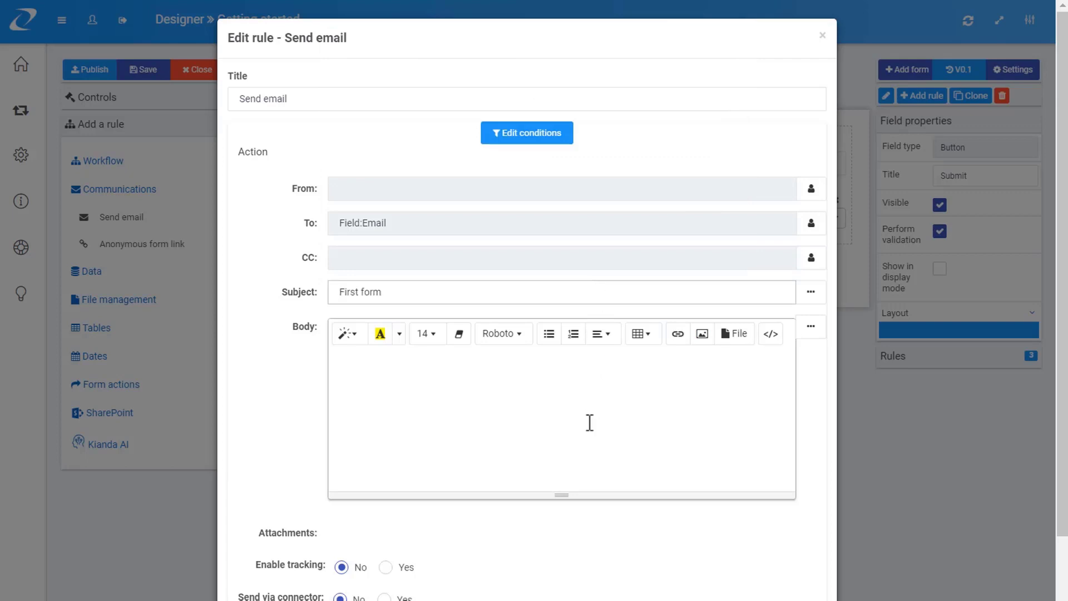
# Paste the email body, insert the First name field after 'Name:', and confirm the rule
pyautogui.click(591, 369)
pyautogui.write('Hello, User details: Name: Last name: Regards Kianda Team')
pyautogui.click(399, 397)
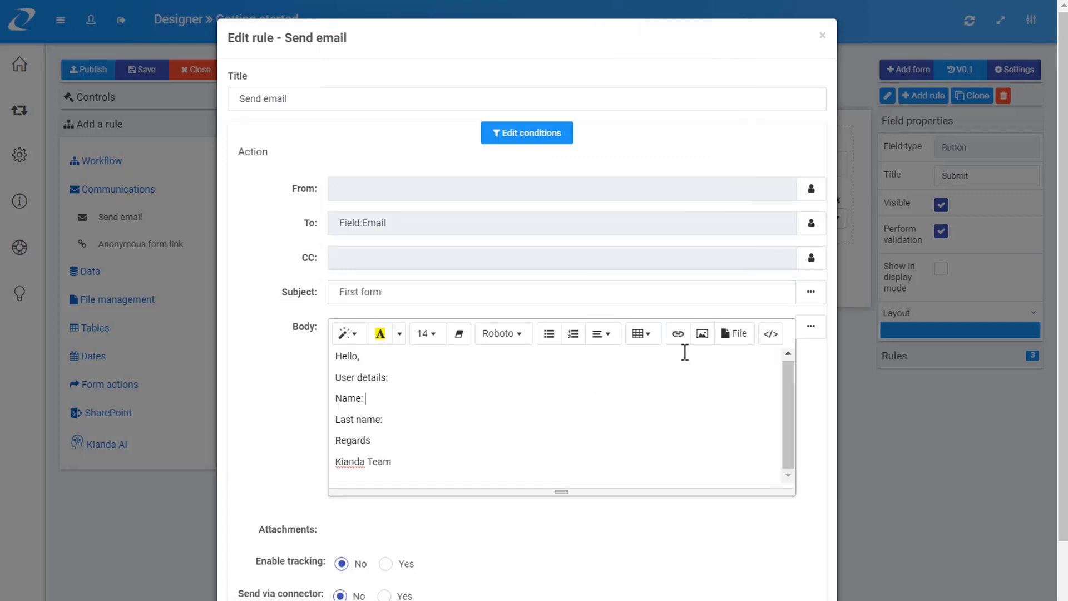
pyautogui.click(811, 327)
pyautogui.click(673, 99)
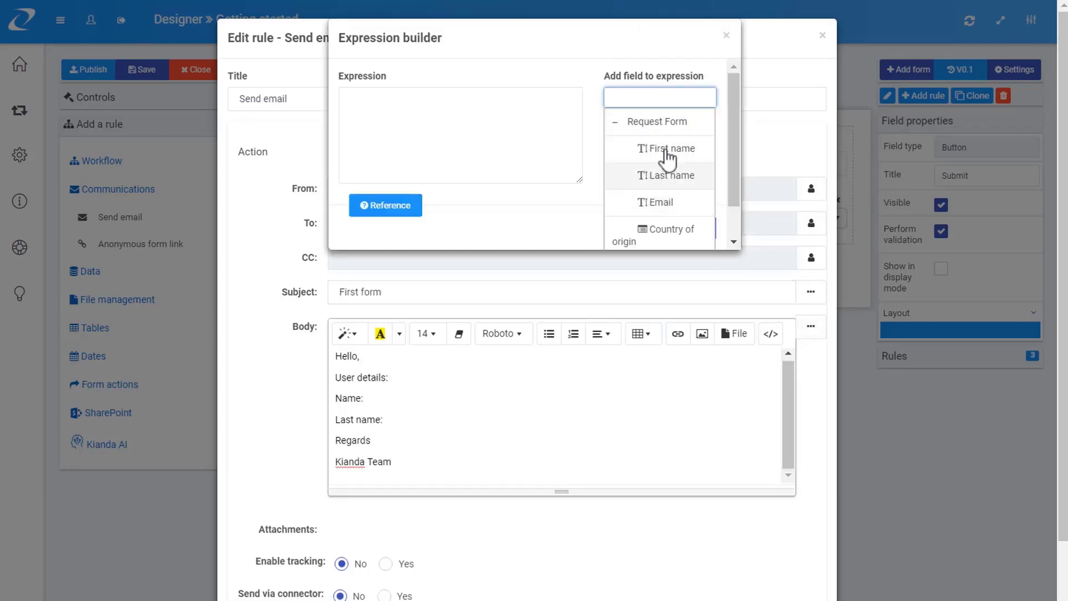
pyautogui.click(667, 150)
pyautogui.click(692, 162)
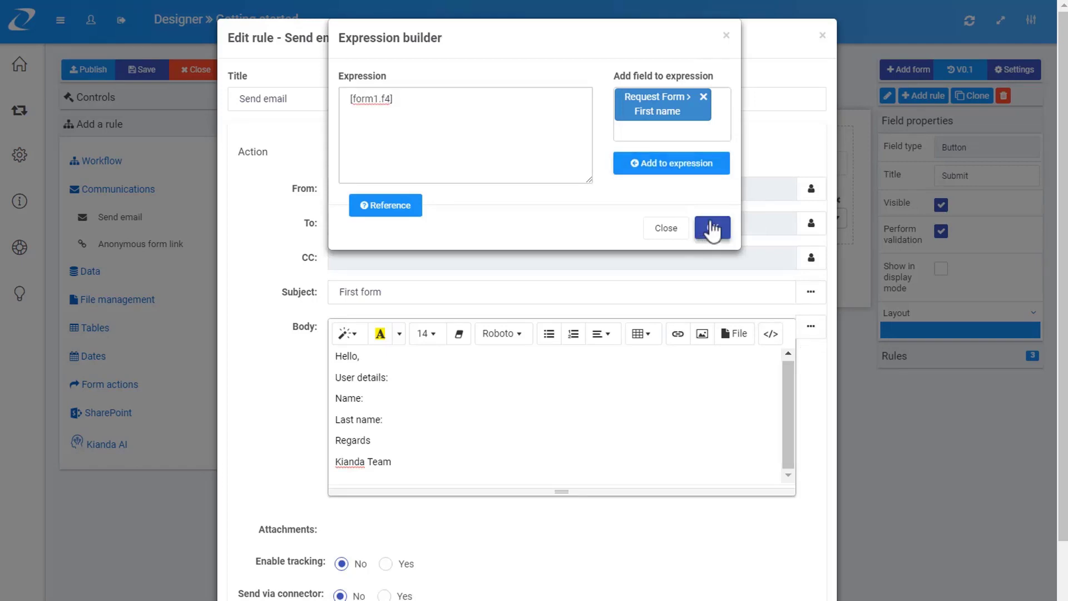
pyautogui.click(712, 229)
pyautogui.scroll(-2, 644, 439)
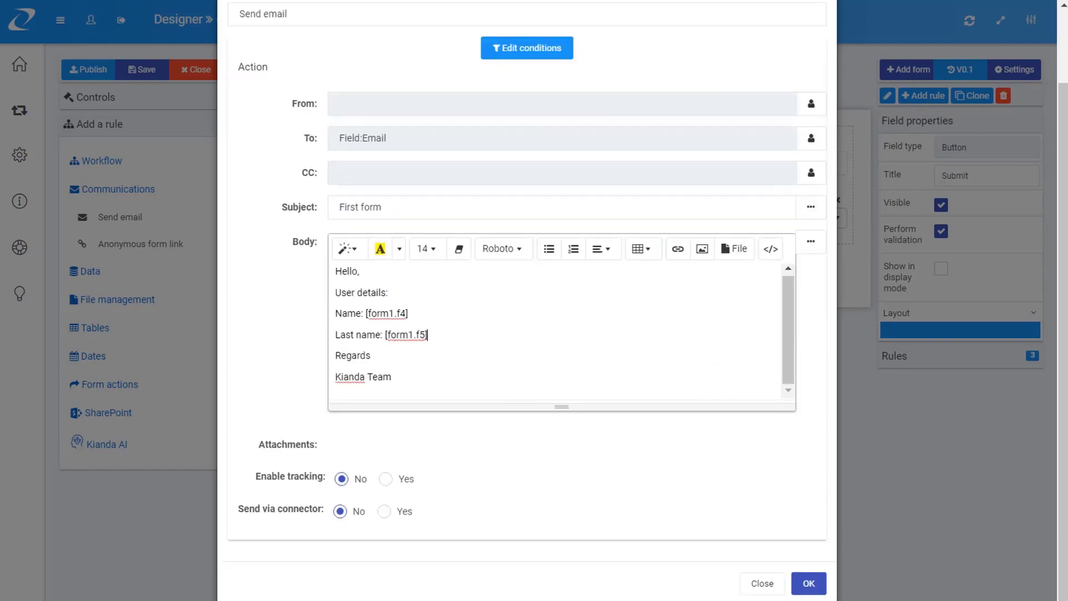
pyautogui.click(808, 583)
# Save and close the process, then start adding a new data source and browse the connection types
pyautogui.click(146, 70)
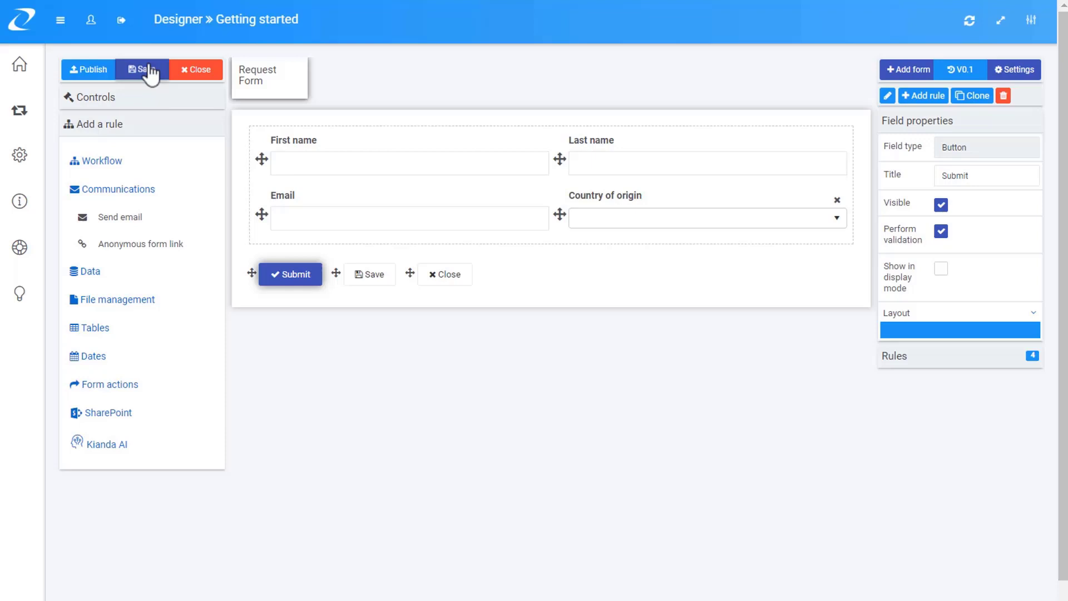
pyautogui.click(199, 69)
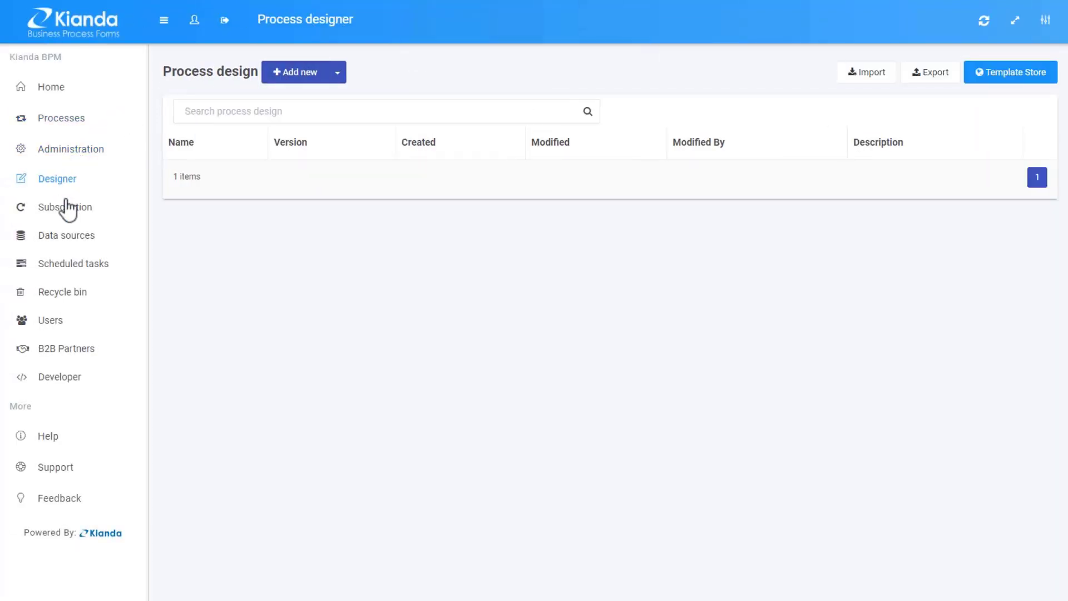
pyautogui.click(67, 234)
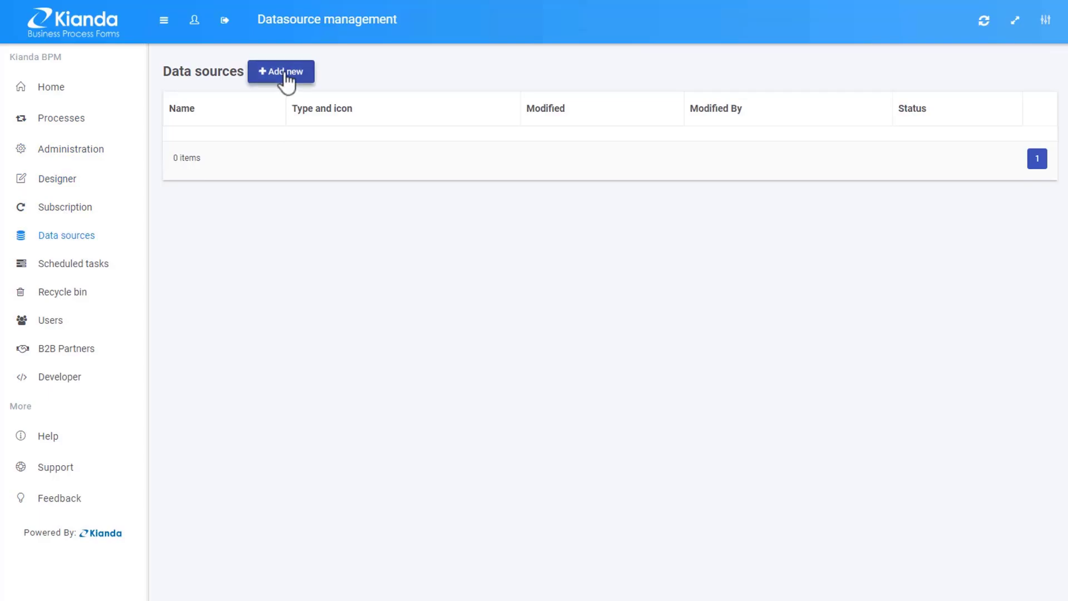
pyautogui.click(291, 77)
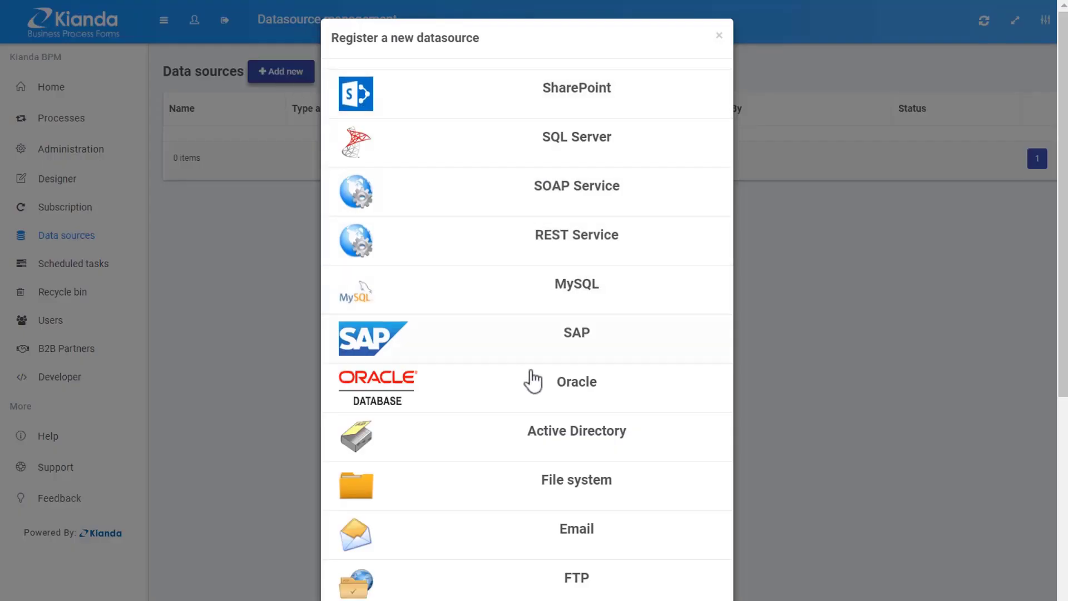
pyautogui.scroll(-2, 520, 501)
pyautogui.scroll(-3, 520, 498)
pyautogui.scroll(-2, 519, 489)
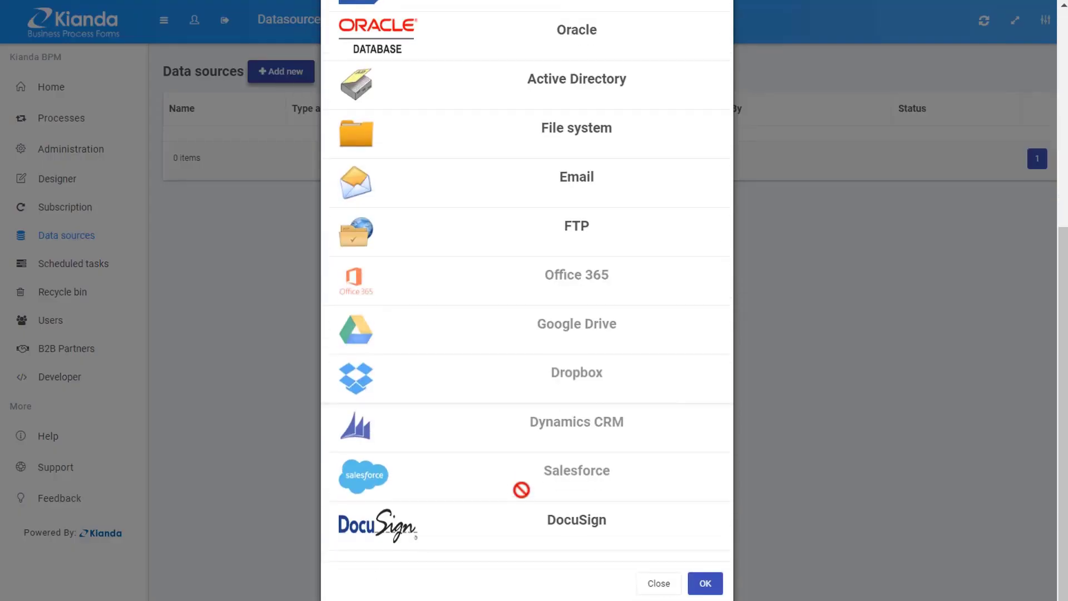
pyautogui.scroll(3, 521, 490)
pyautogui.scroll(4, 521, 489)
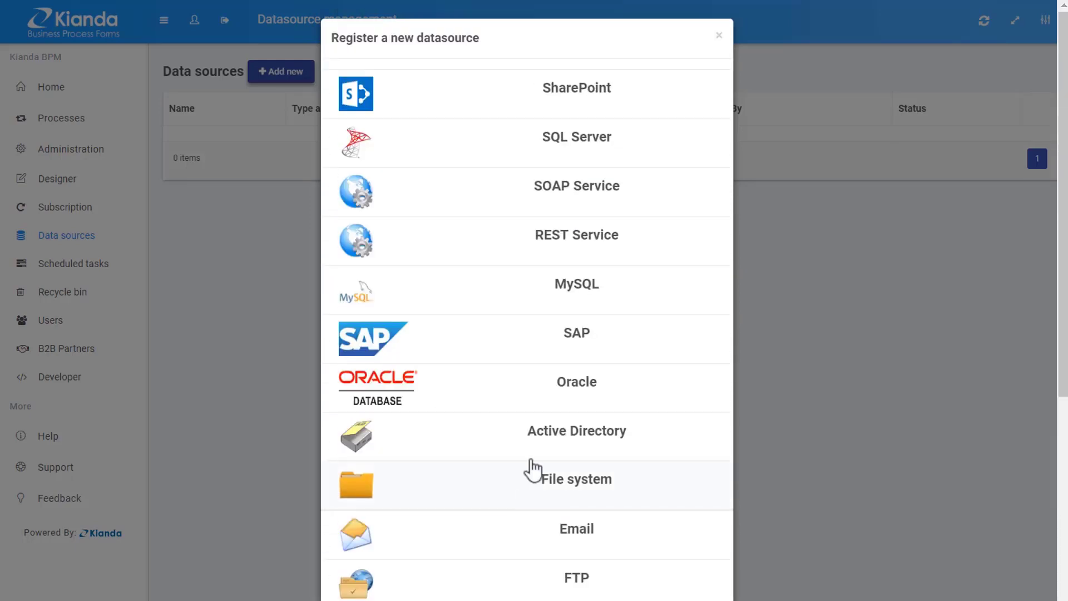
pyautogui.click(581, 104)
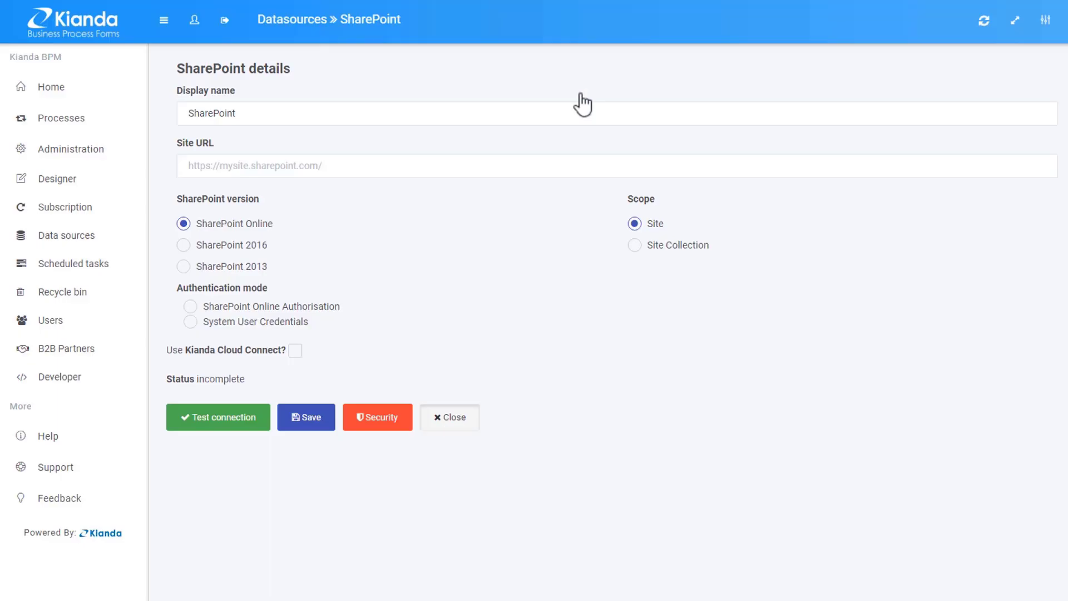
pyautogui.click(433, 165)
pyautogui.write('https://teradev.sharepoint.com/sites/kianda/getting-started/')
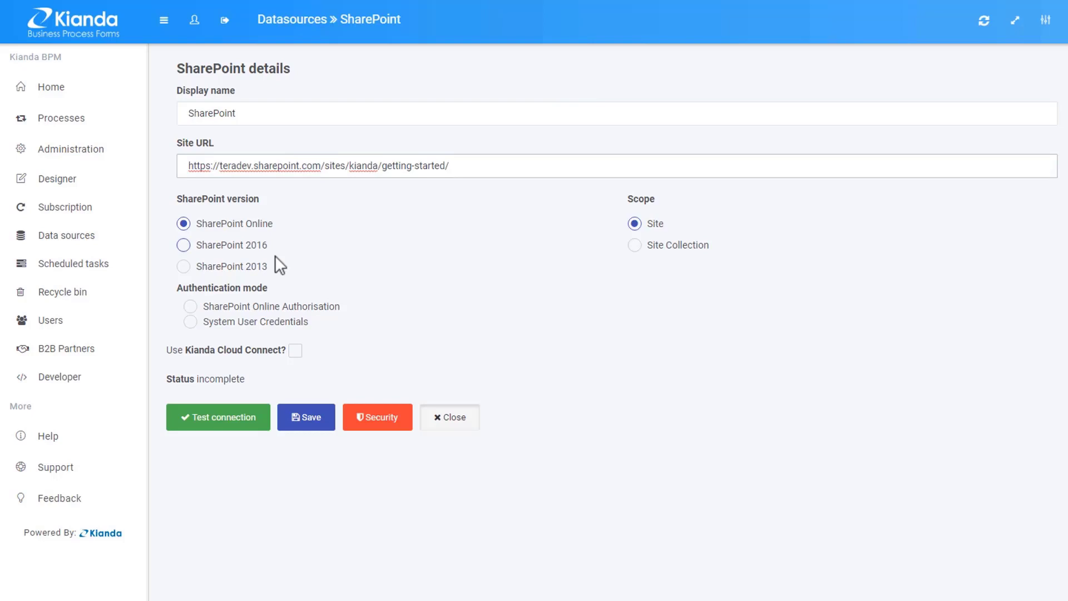
pyautogui.click(238, 308)
pyautogui.click(394, 314)
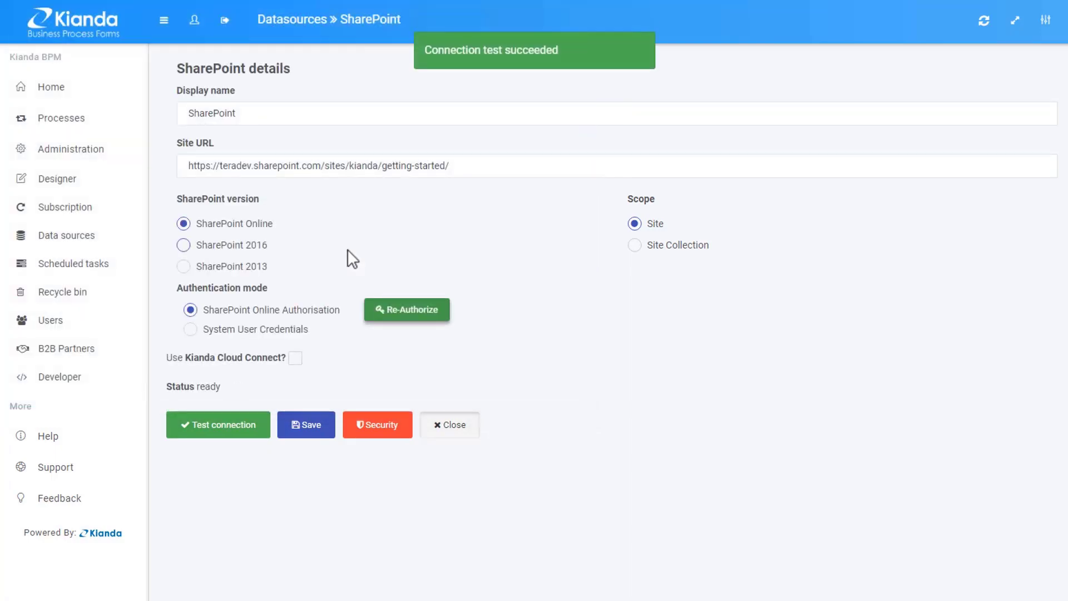
# Close the data source and reopen Getting started from the process designs list
pyautogui.click(445, 424)
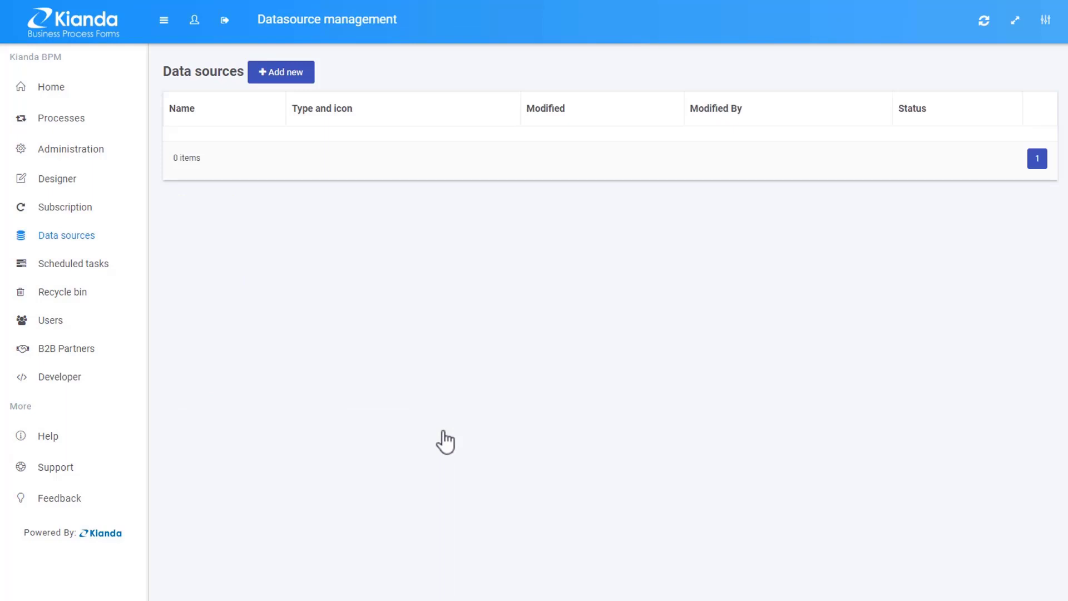
pyautogui.click(58, 179)
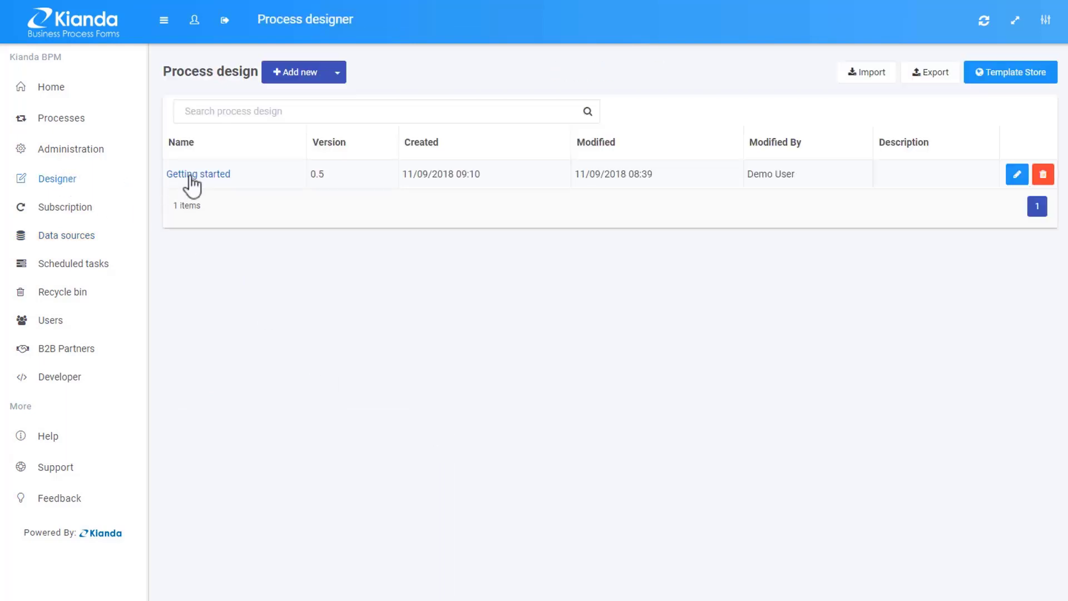
pyautogui.click(207, 175)
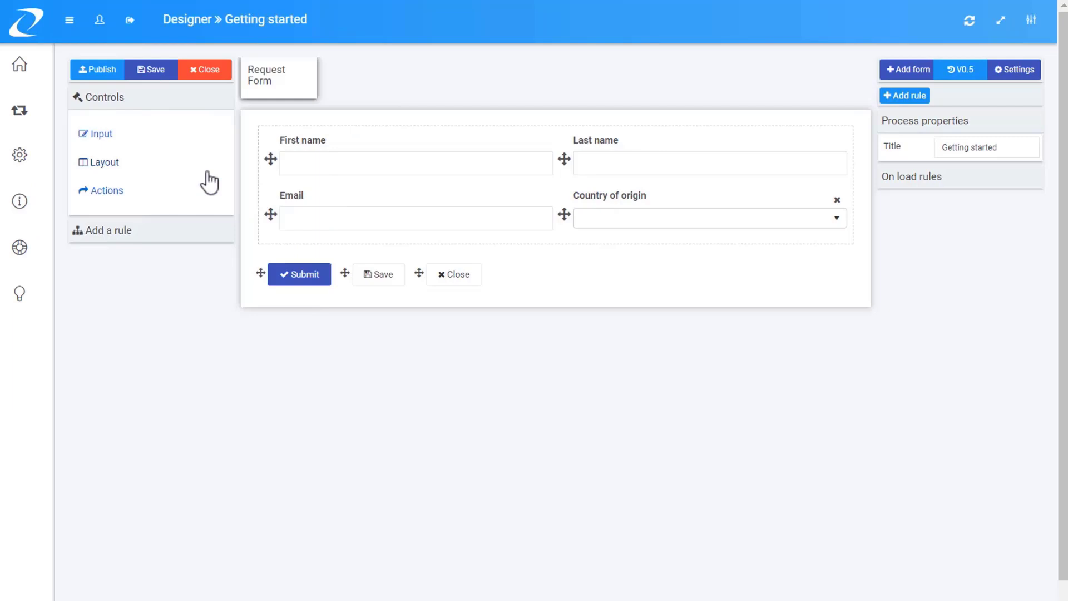
# Source the Country of origin list from the SharePoint Countries list
pyautogui.click(649, 202)
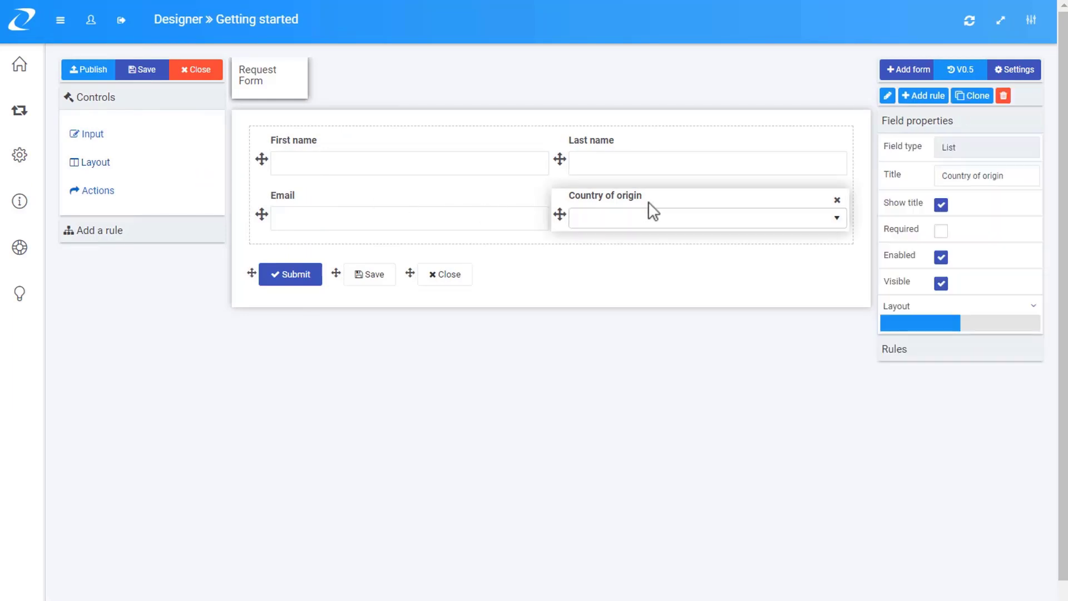
pyautogui.click(888, 96)
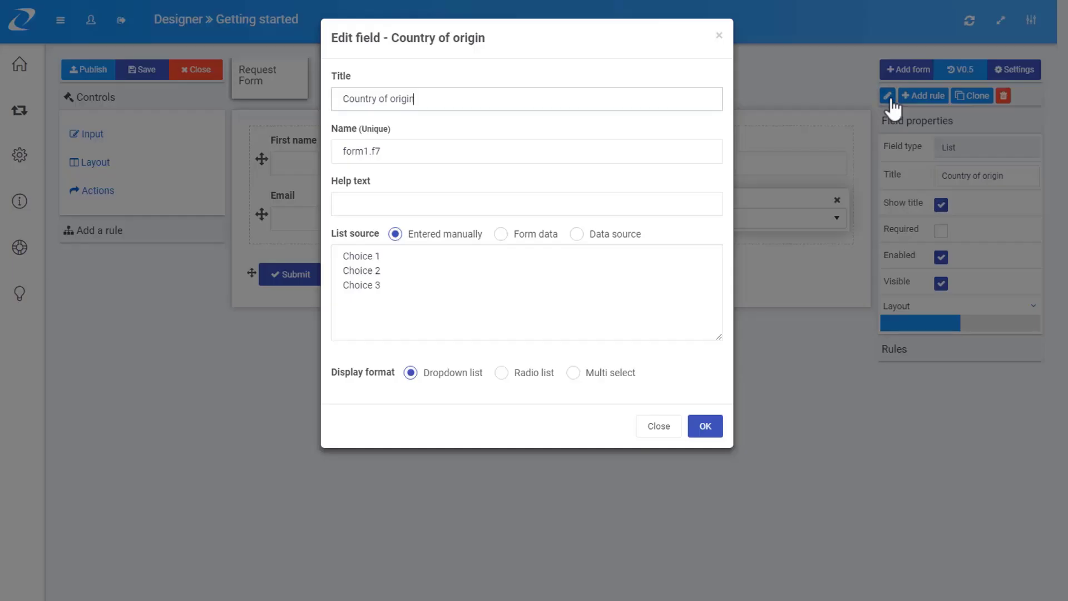
pyautogui.click(627, 237)
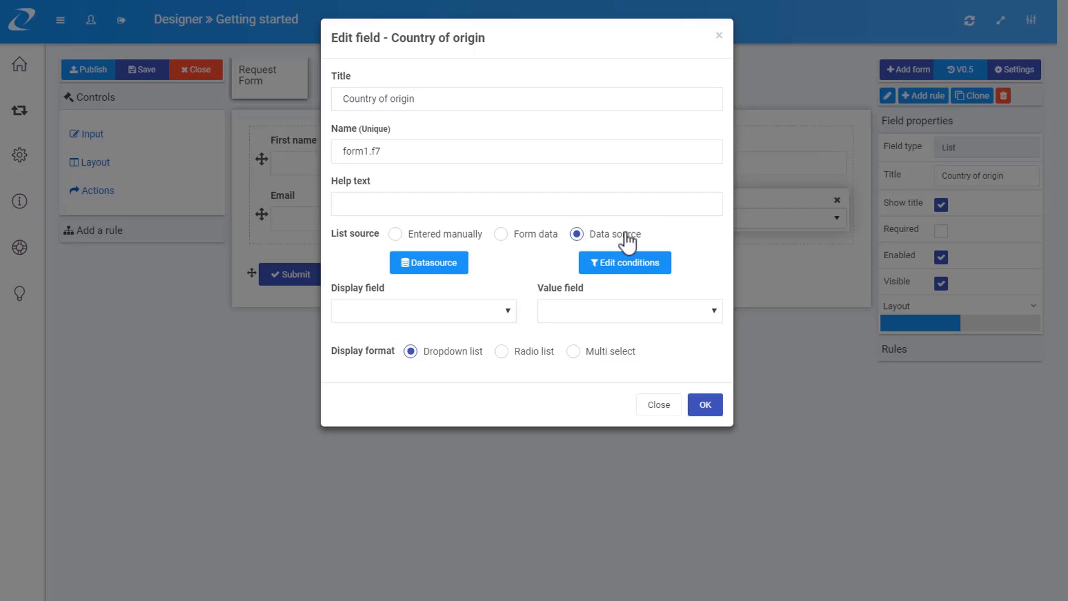
pyautogui.click(423, 269)
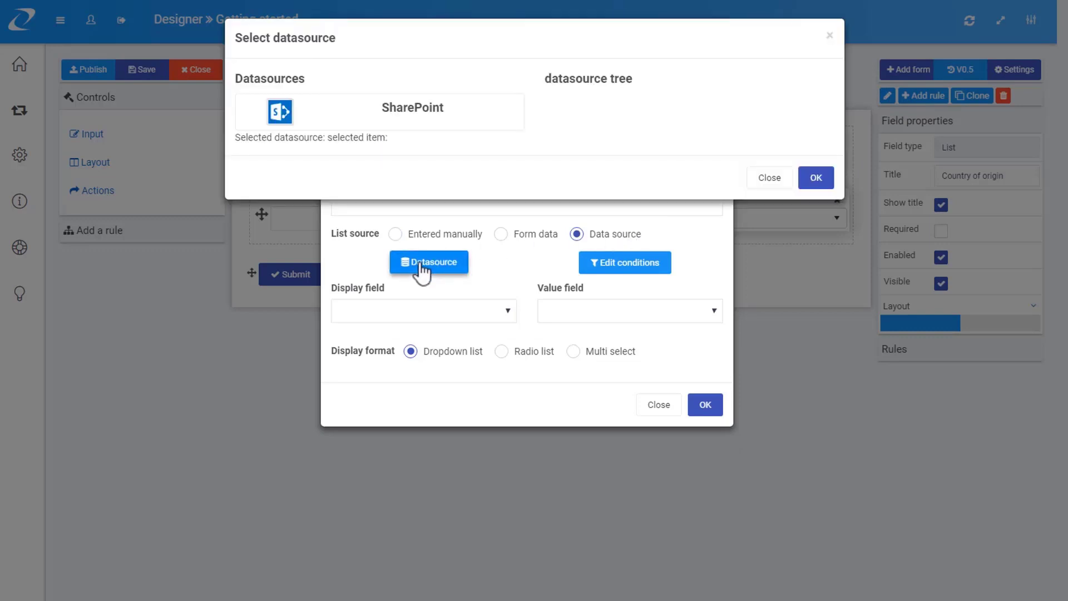
pyautogui.click(408, 119)
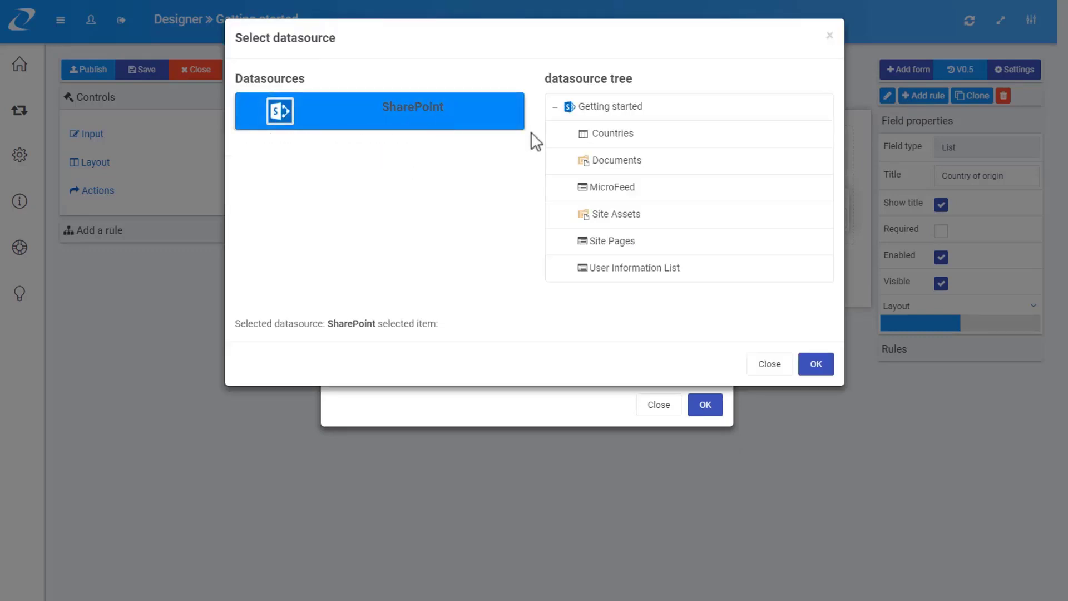
pyautogui.click(611, 138)
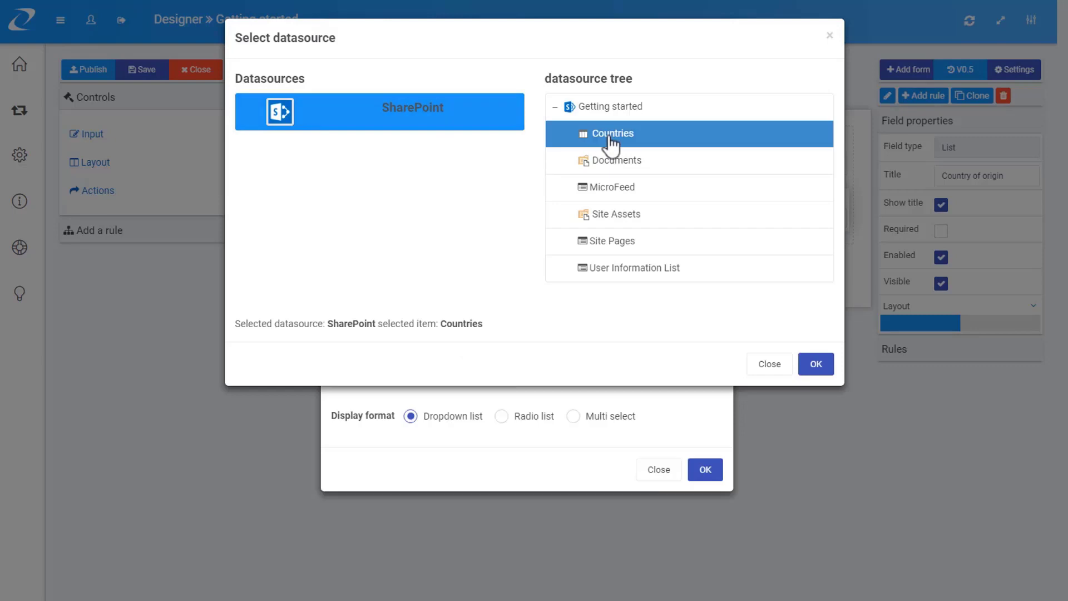
pyautogui.click(818, 367)
# Use Title as both the display and value field for the country choices
pyautogui.click(496, 322)
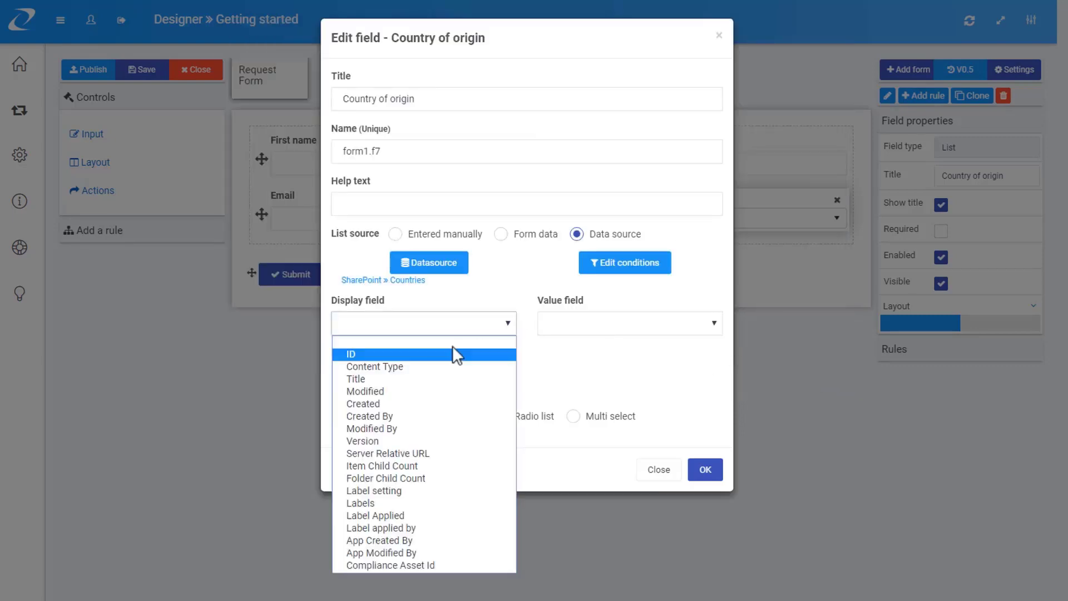
pyautogui.click(451, 376)
pyautogui.click(614, 325)
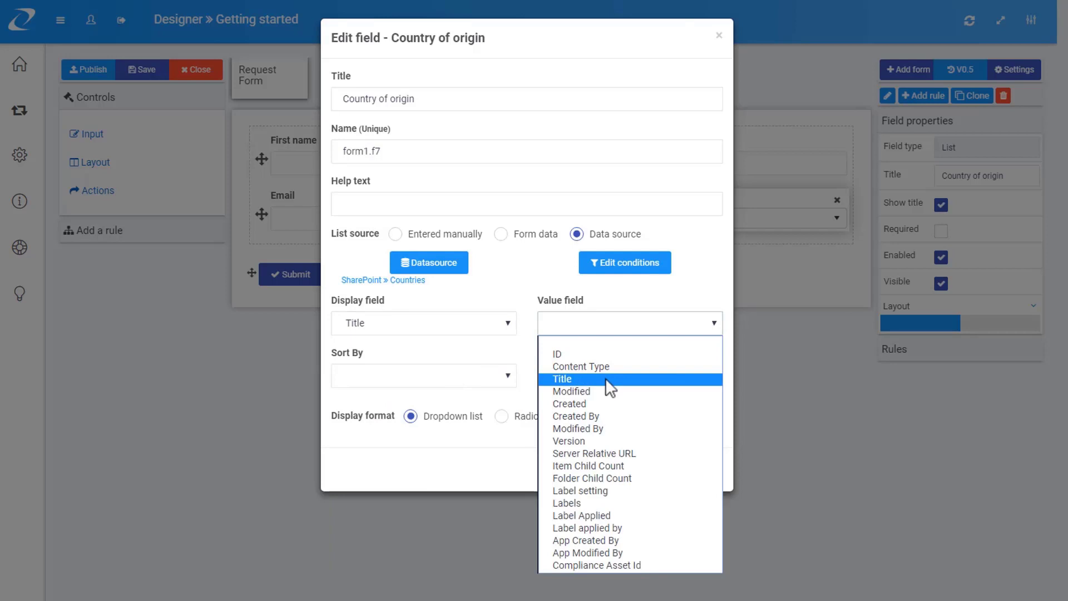
pyautogui.click(607, 378)
pyautogui.click(706, 471)
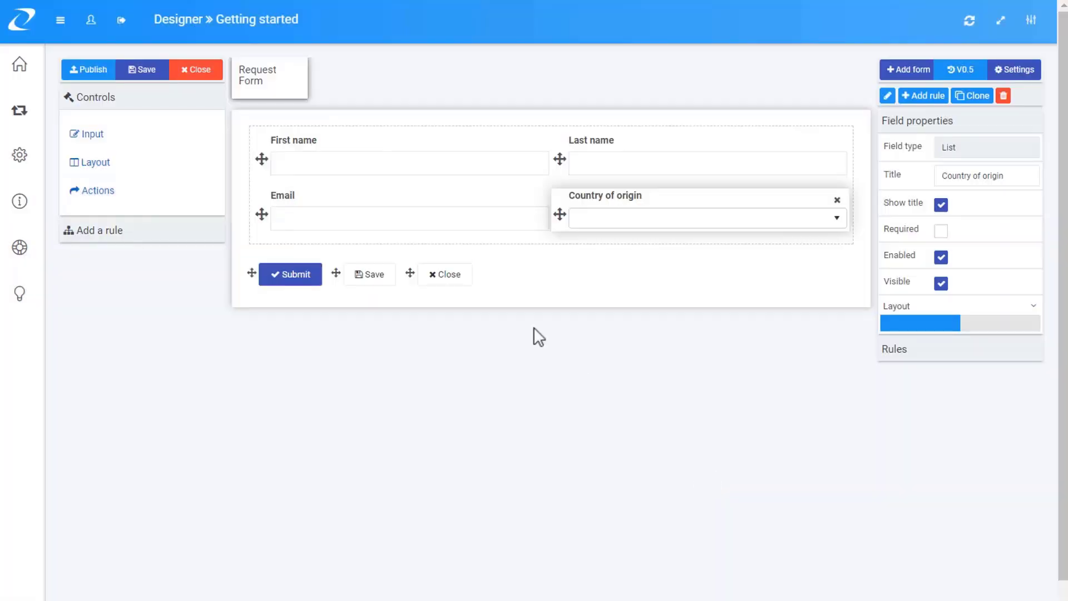
# Save the process and check that the Country of origin dropdown lists countries
pyautogui.click(155, 73)
pyautogui.click(637, 228)
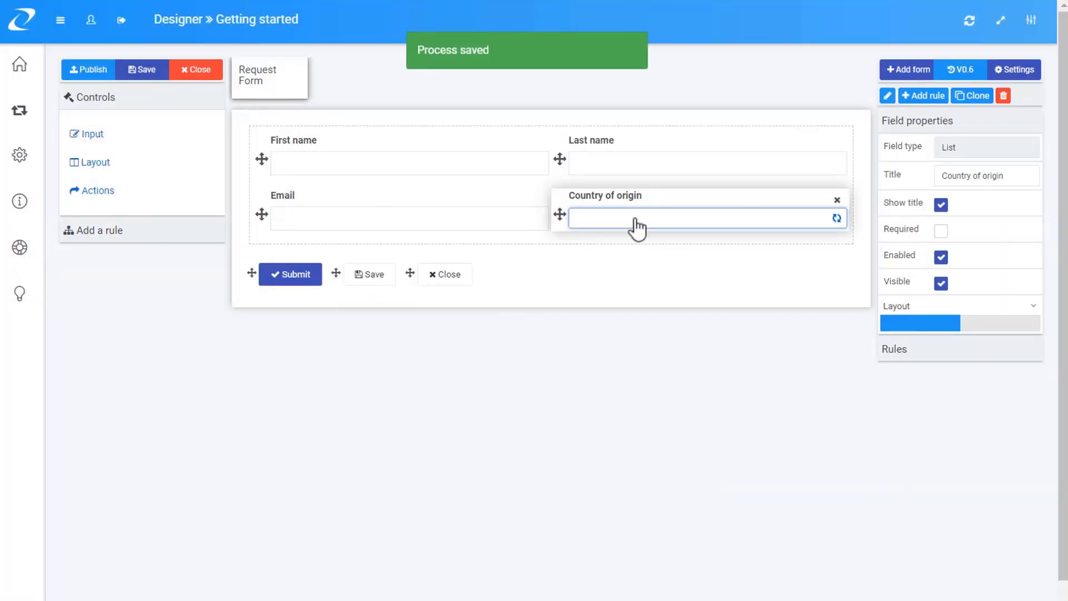
pyautogui.scroll(-3, 628, 337)
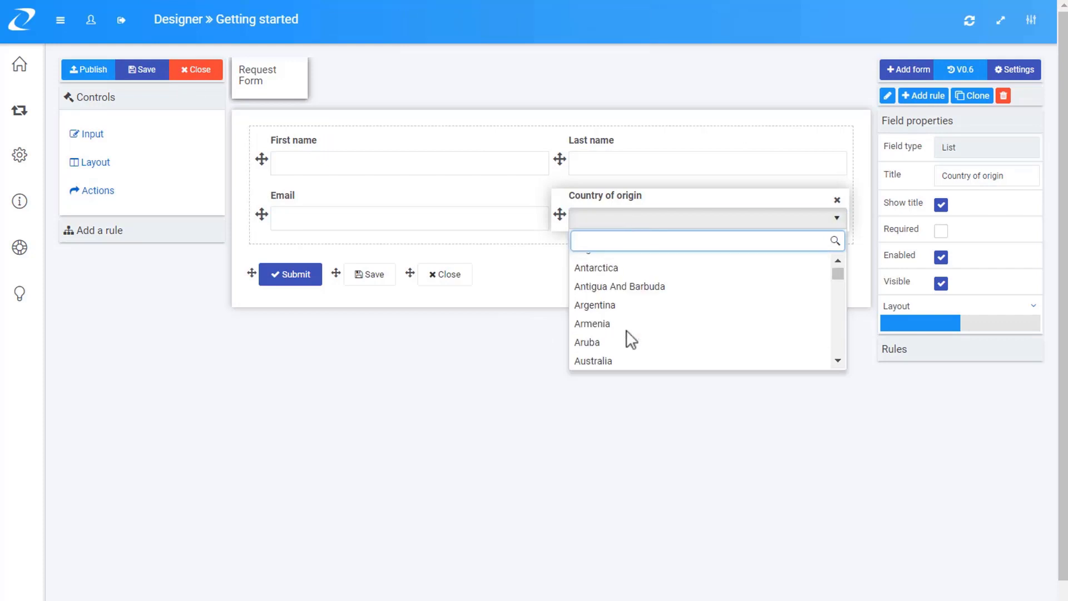
pyautogui.scroll(-8, 629, 339)
pyautogui.scroll(-2, 631, 340)
pyautogui.scroll(13, 633, 336)
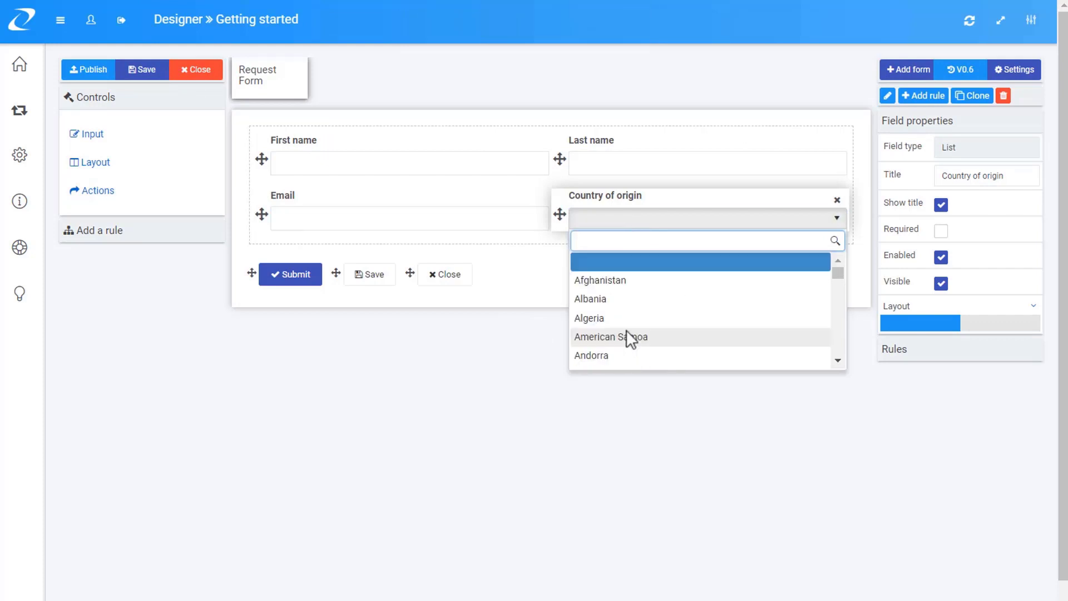
pyautogui.click(499, 370)
# Save and publish the Getting started process, then close the designer
pyautogui.click(146, 71)
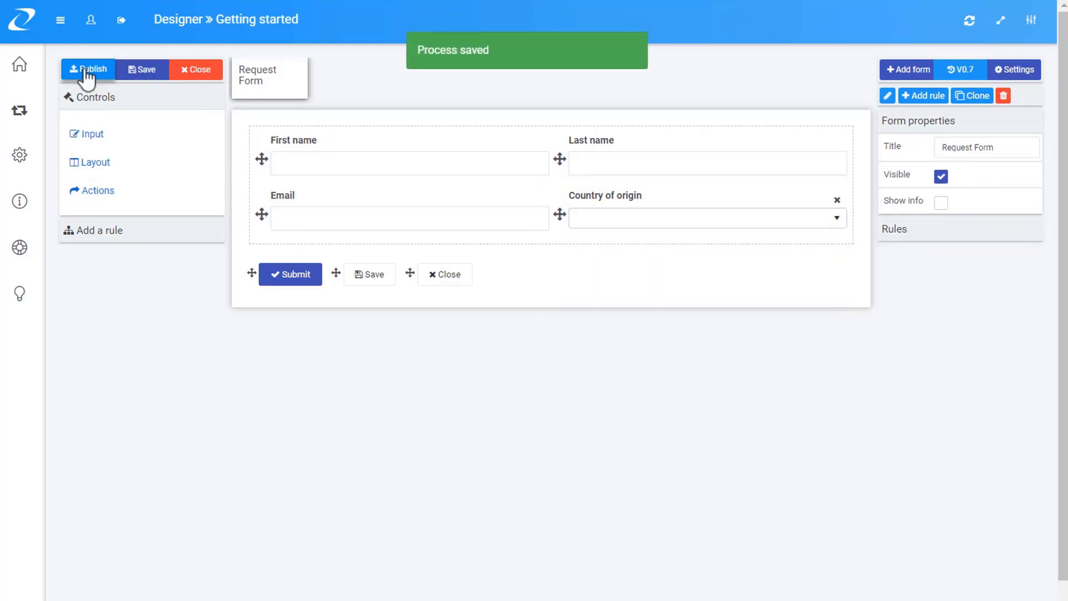
pyautogui.click(88, 72)
pyautogui.click(702, 201)
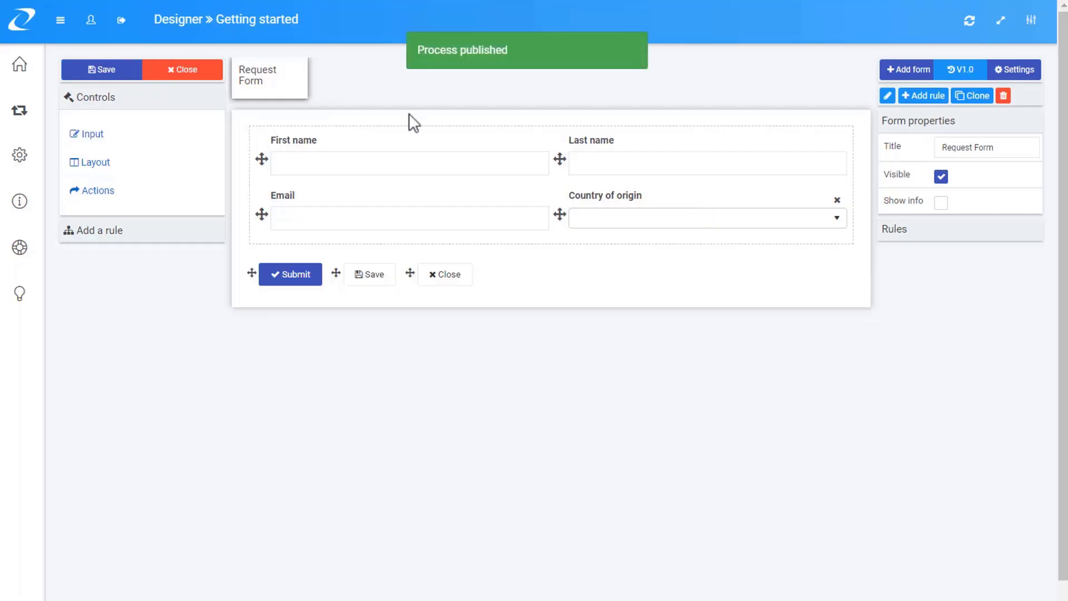
pyautogui.click(187, 69)
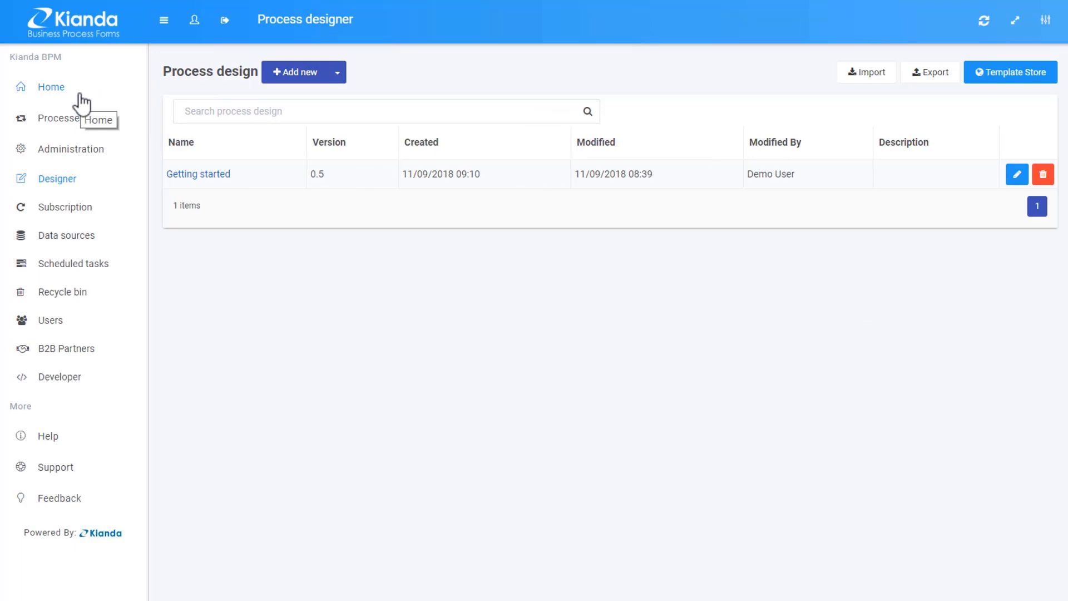
# Create a new dashboard page named 'Getting started'
pyautogui.click(82, 103)
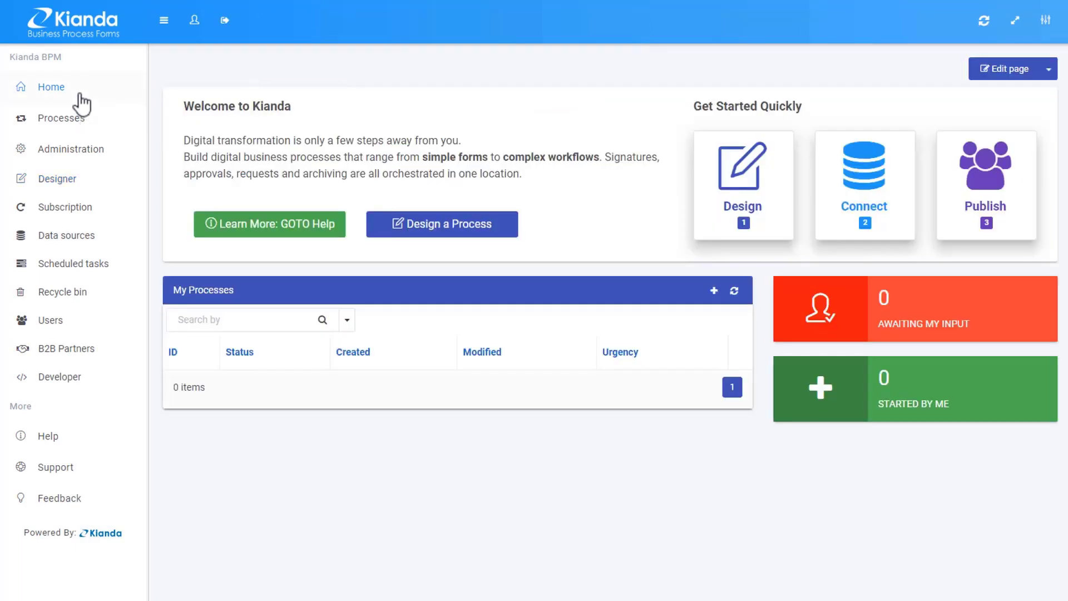
pyautogui.click(1048, 69)
pyautogui.click(989, 96)
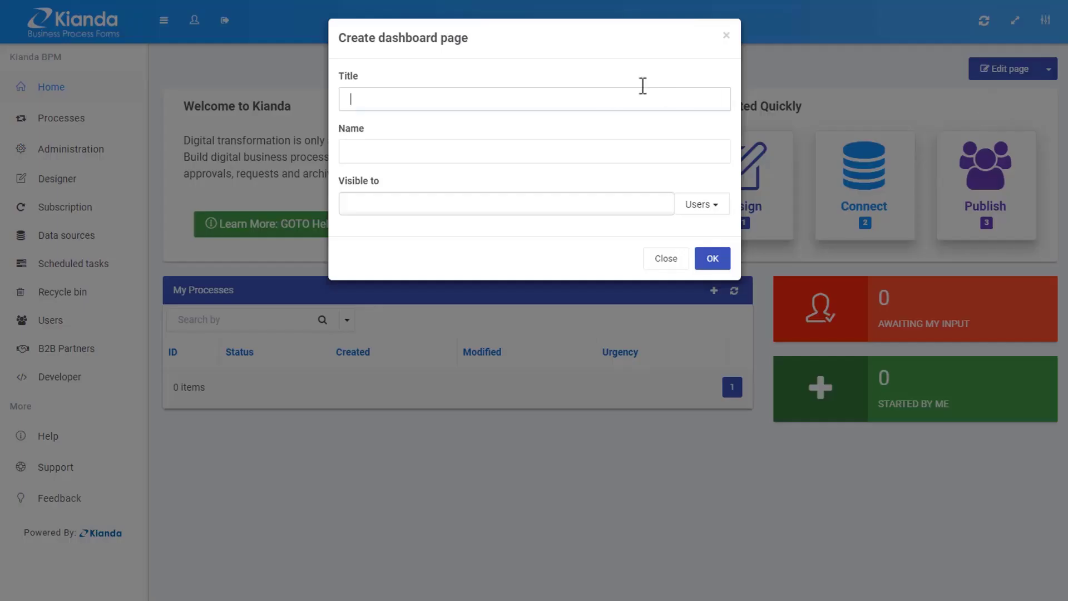
pyautogui.write('Getting started')
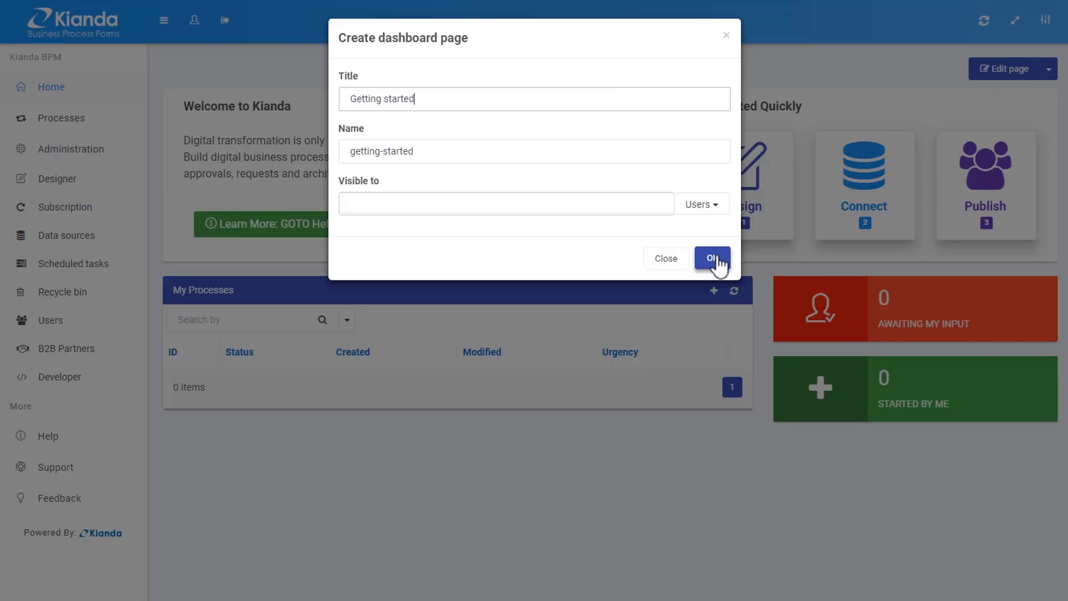
pyautogui.click(718, 257)
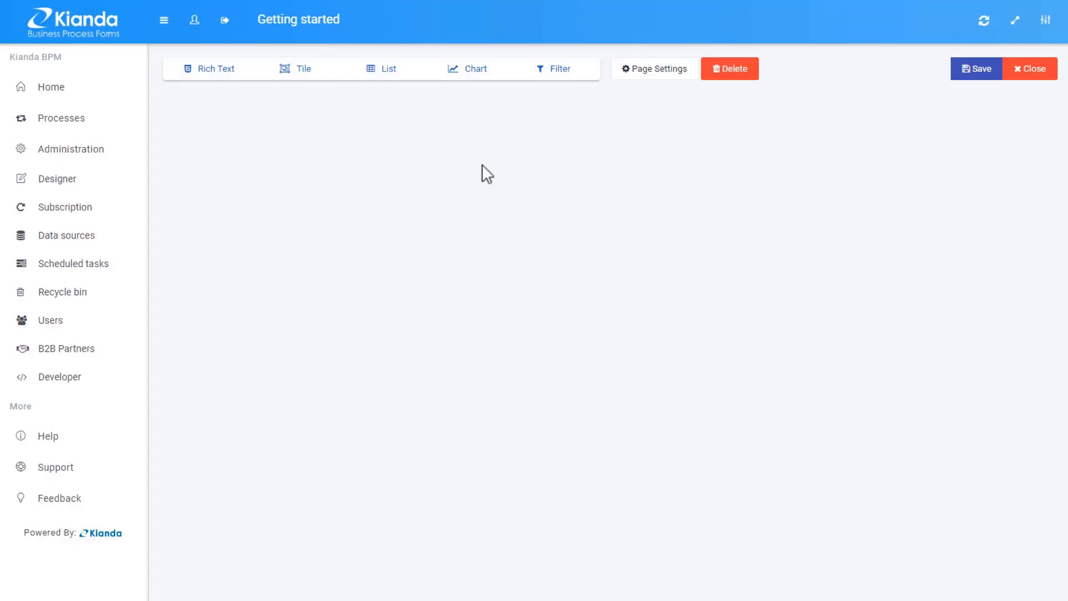
# Add a green tile titled 'getting started forms'
pyautogui.click(293, 70)
pyautogui.moveTo(391, 100); pyautogui.dragTo(299, 96)
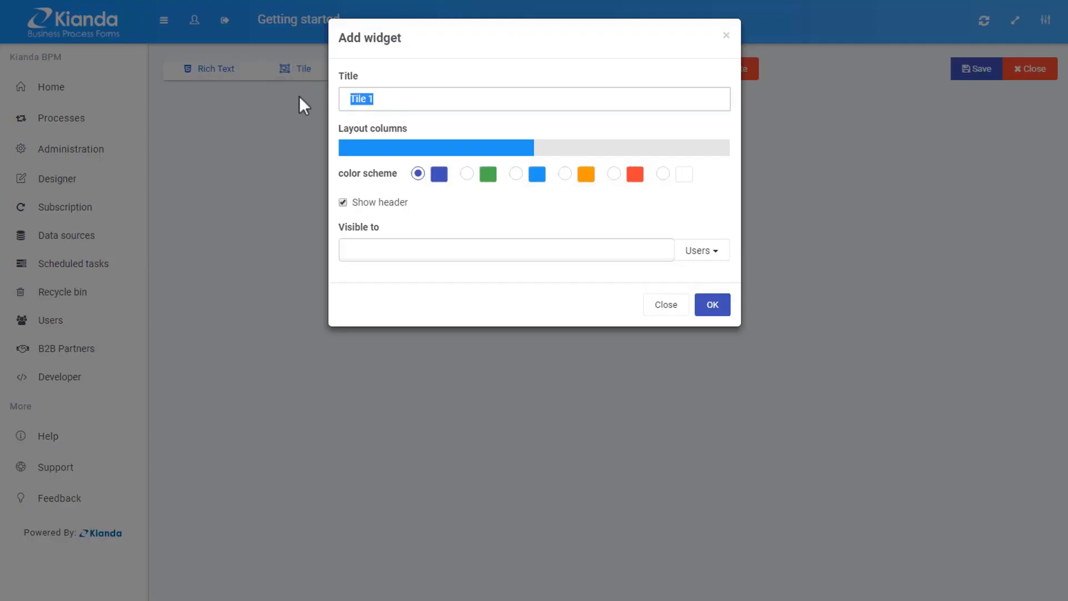
pyautogui.write('getting started forms')
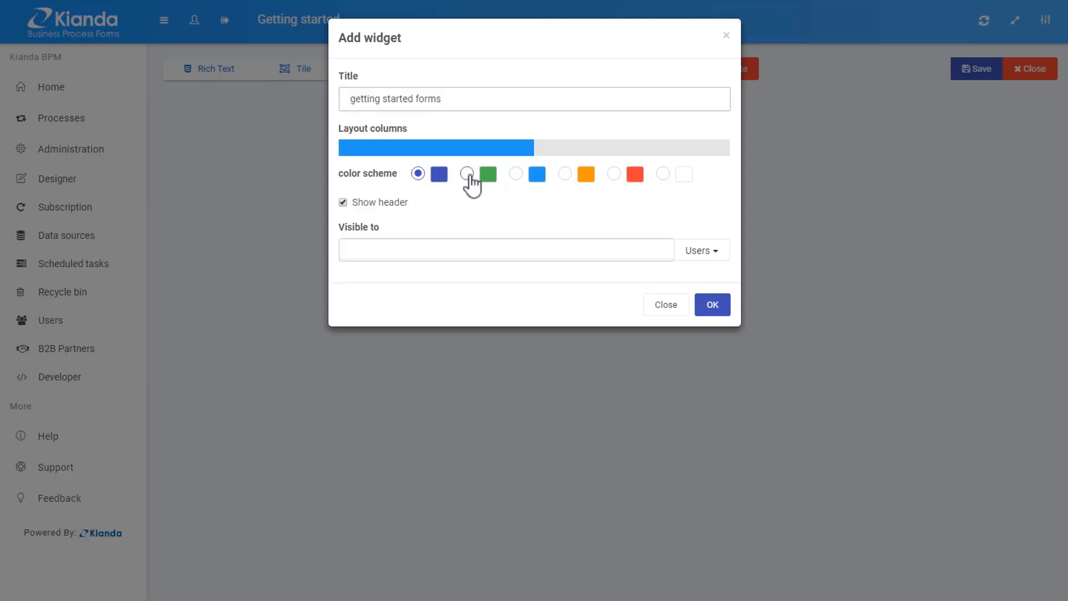
pyautogui.click(467, 173)
pyautogui.click(713, 305)
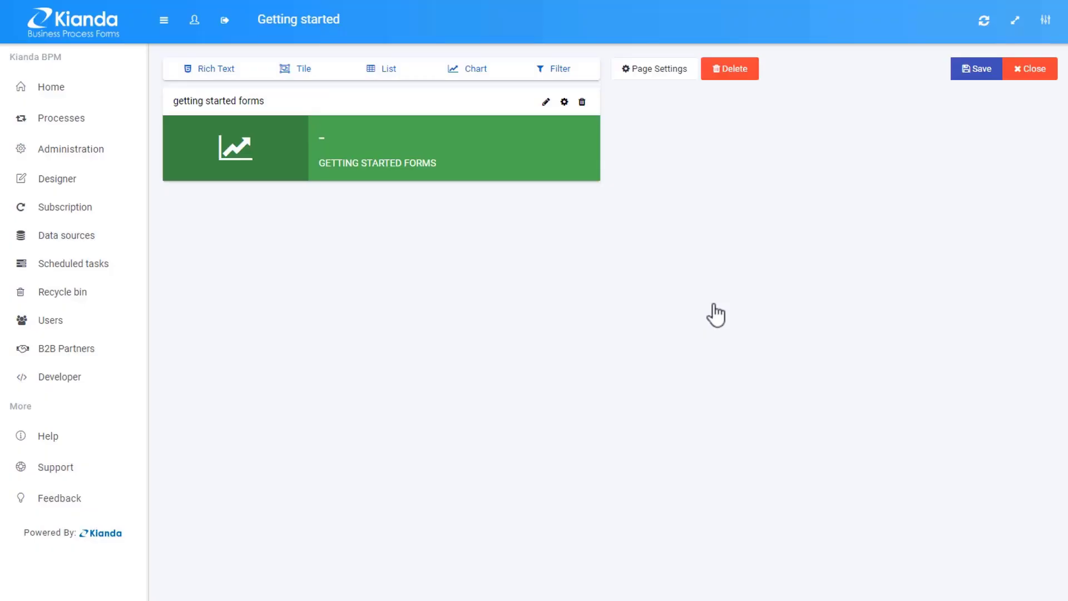
# Bind the tile to the Getting started process
pyautogui.click(545, 106)
pyautogui.click(482, 133)
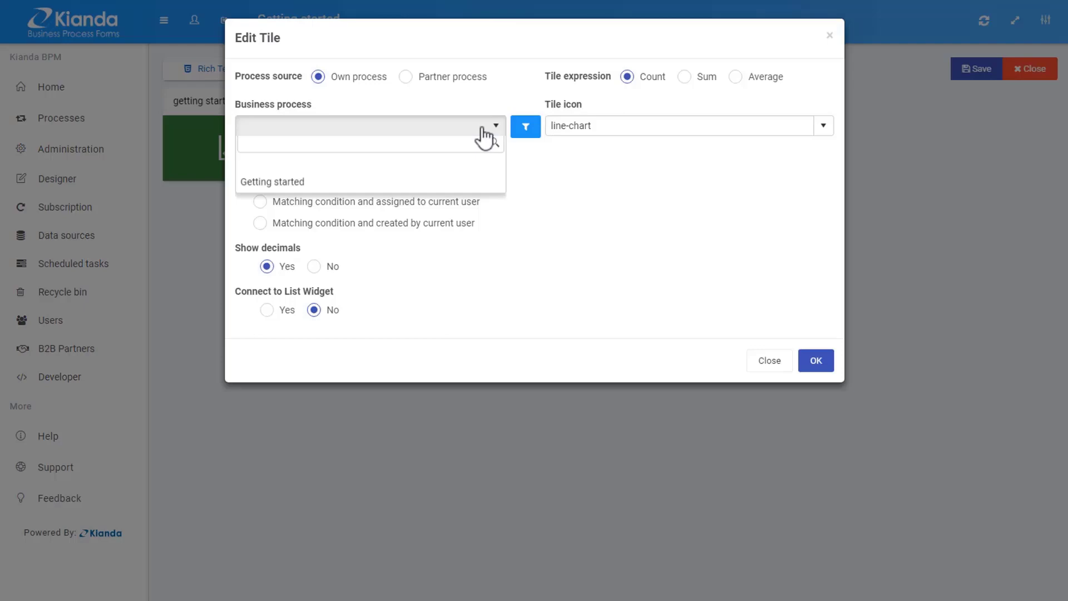
pyautogui.click(451, 187)
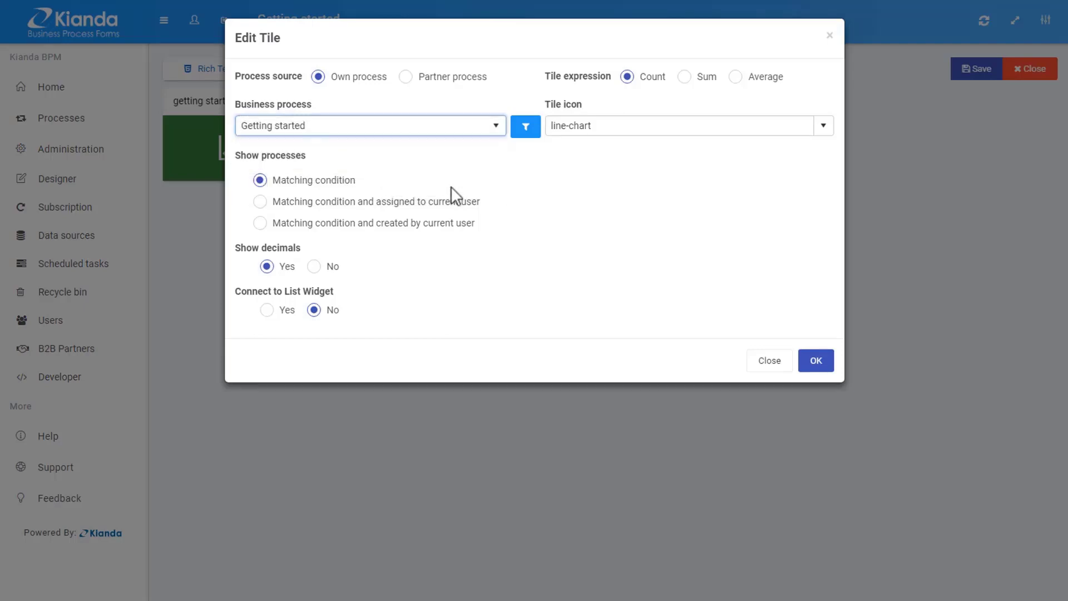
pyautogui.click(816, 361)
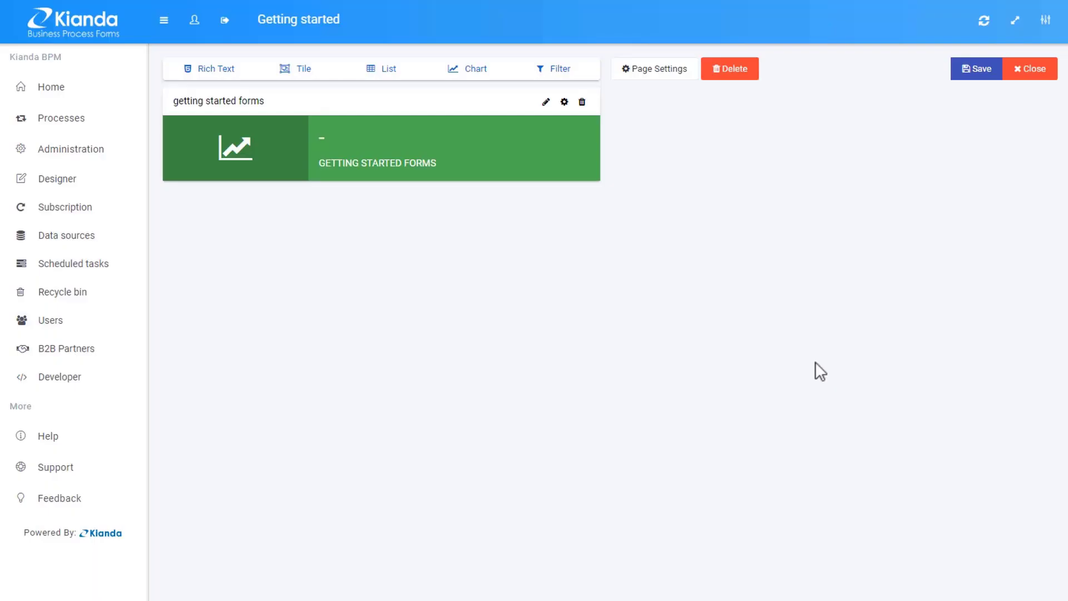
# Add a 'Getting started forms' list widget bound to the Getting started process
pyautogui.click(375, 72)
pyautogui.write('Getting started ')
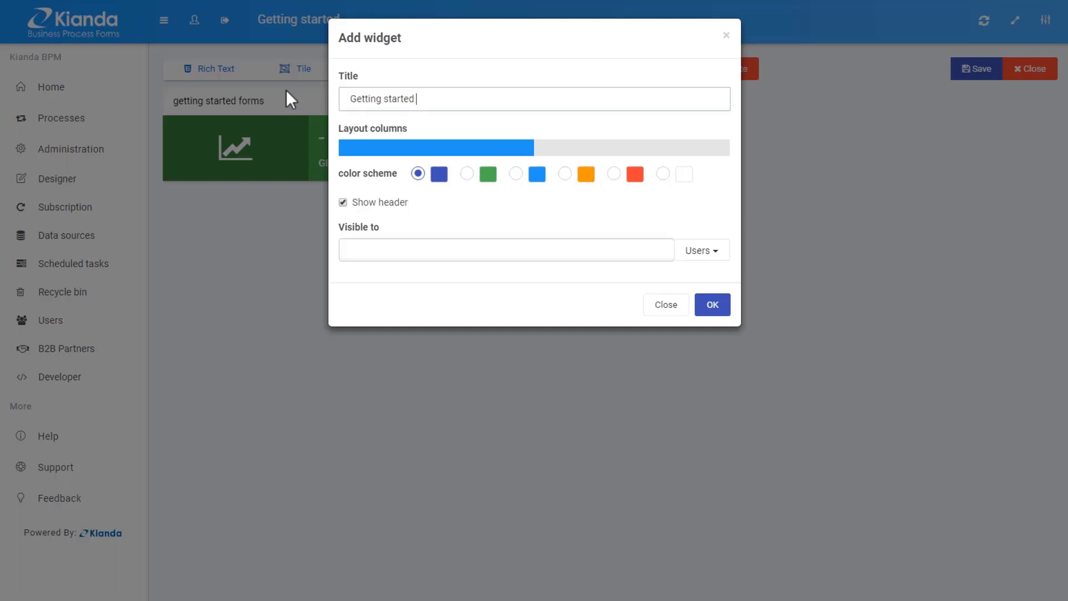
pyautogui.write('forms')
pyautogui.click(714, 308)
pyautogui.click(1005, 210)
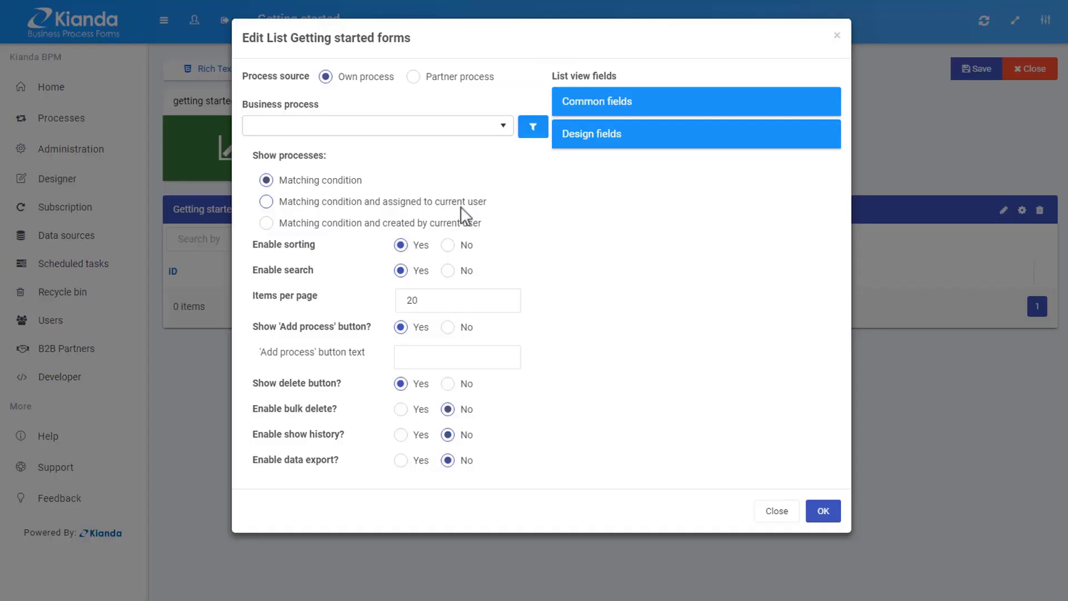
pyautogui.click(504, 125)
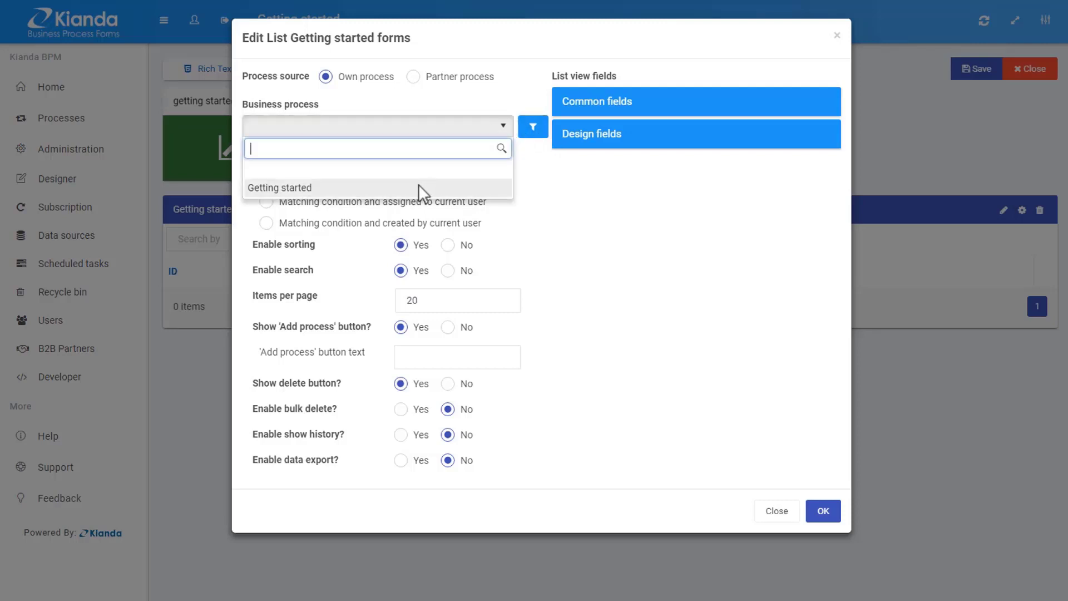
pyautogui.click(418, 185)
# Show First name, Last name, Email and Country of origin as list columns, then save the page
pyautogui.click(584, 138)
pyautogui.click(604, 189)
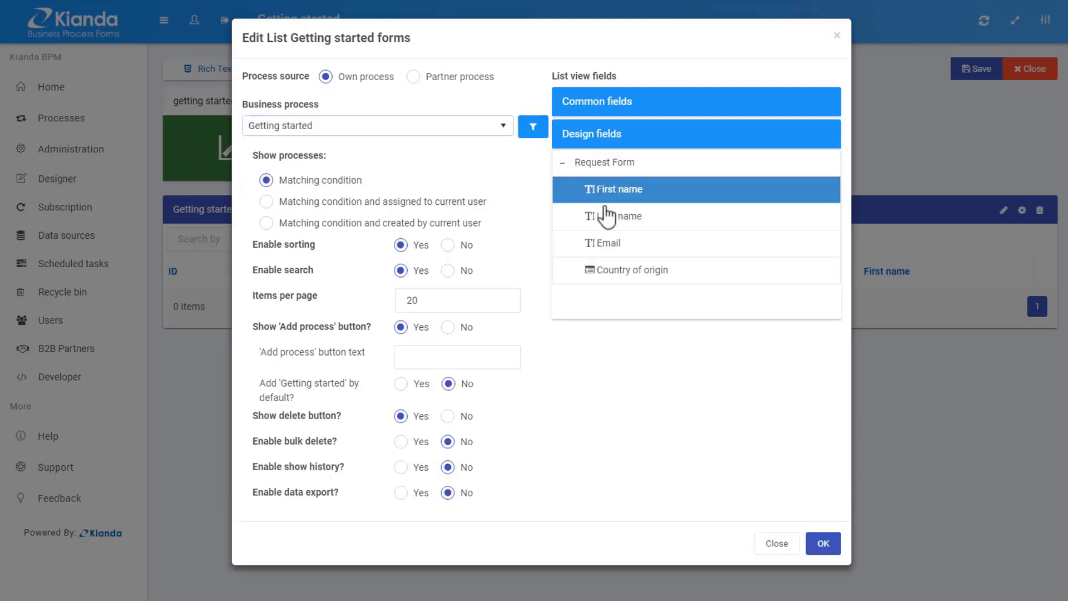
pyautogui.click(606, 216)
pyautogui.click(606, 244)
pyautogui.click(606, 269)
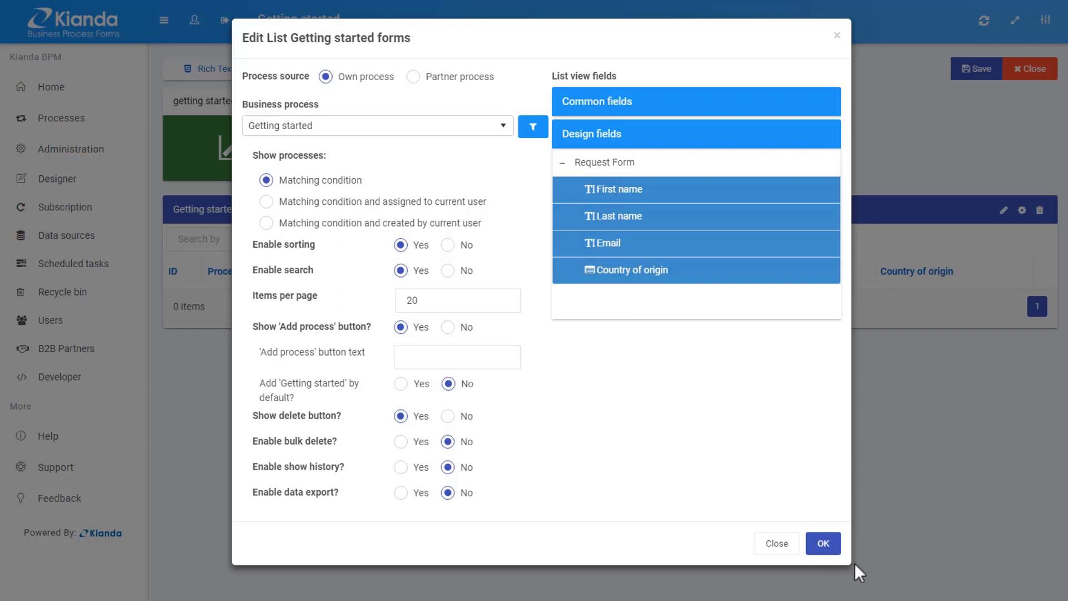
pyautogui.click(824, 543)
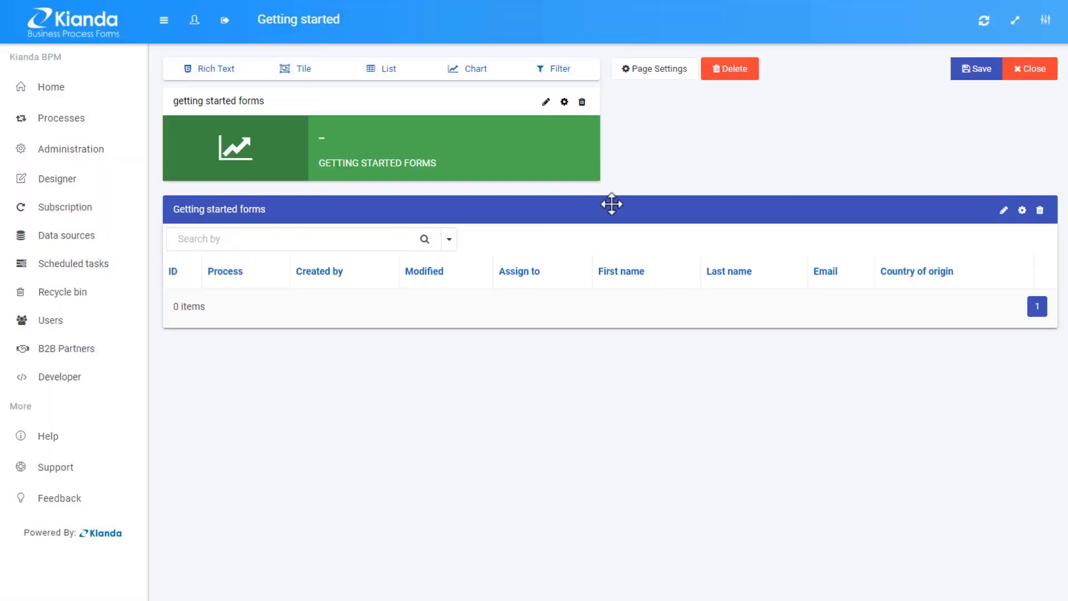
pyautogui.click(977, 71)
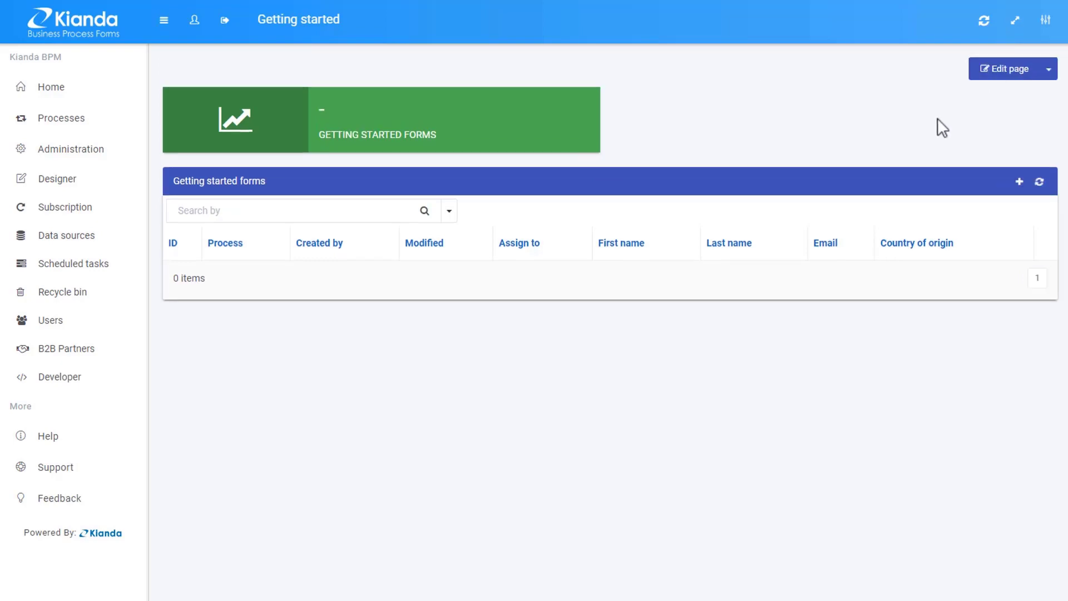
pyautogui.click(1019, 183)
pyautogui.click(372, 118)
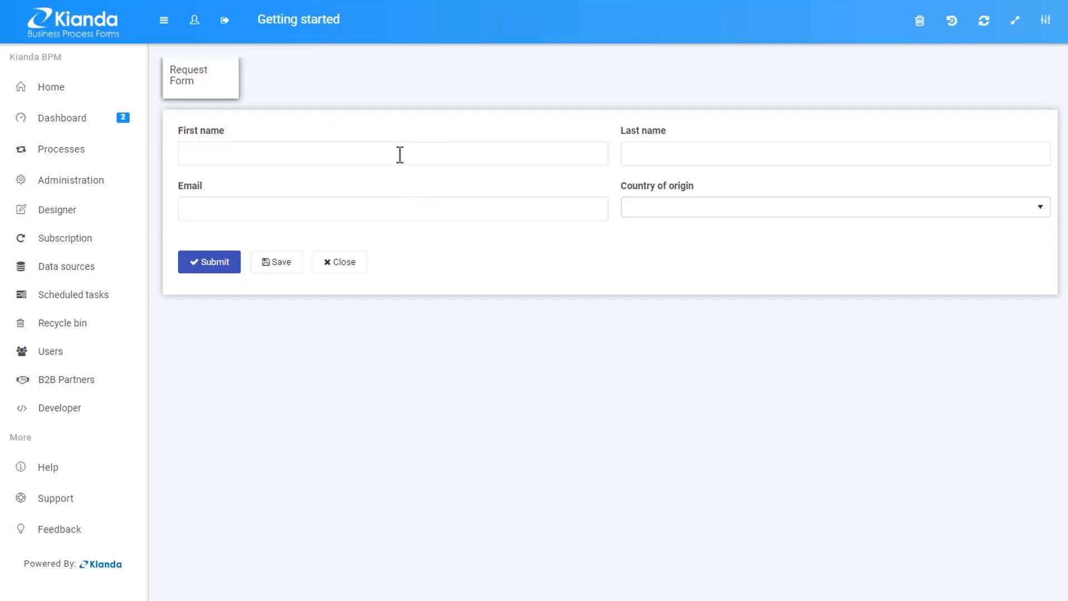
pyautogui.click(400, 155)
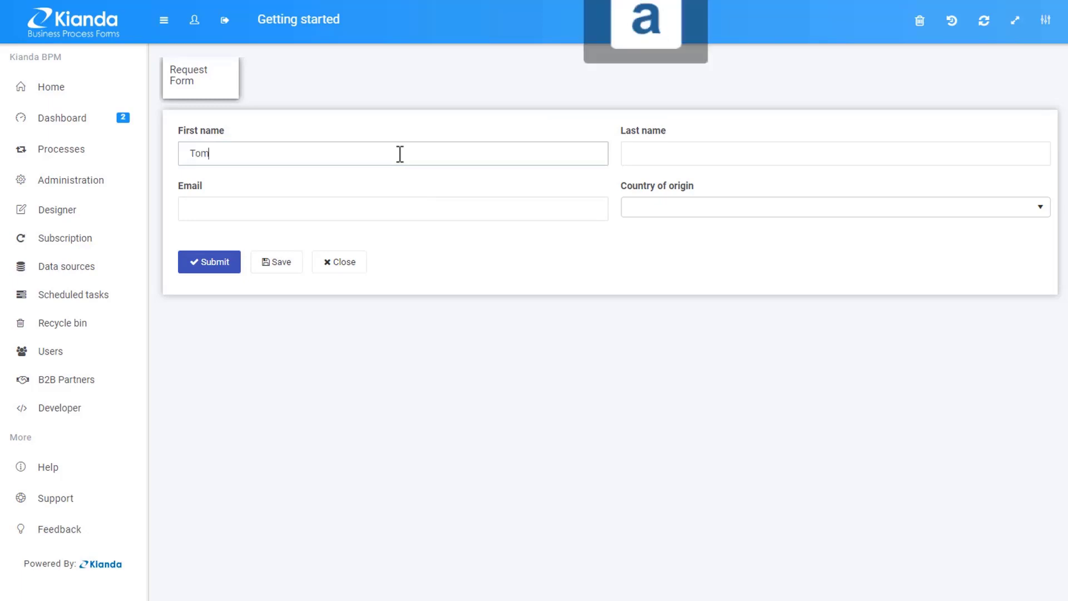
pyautogui.click(662, 156)
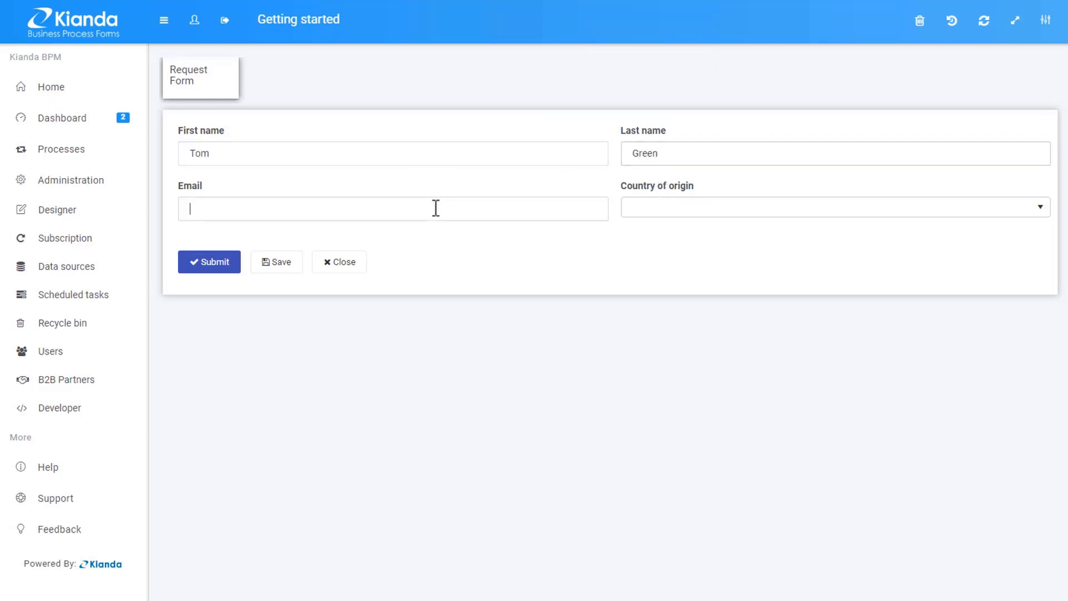
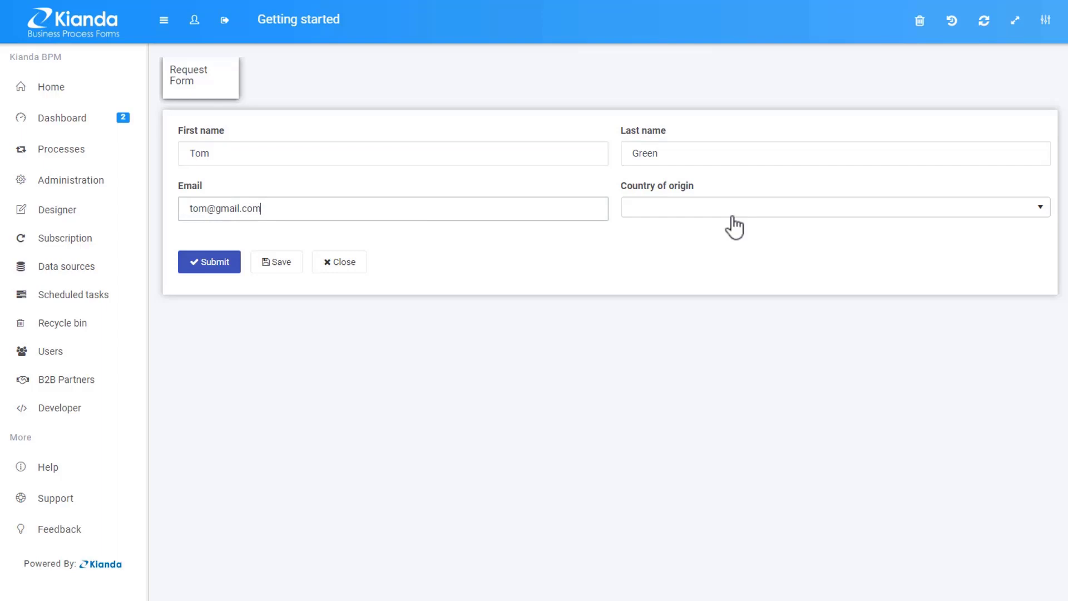
pyautogui.click(733, 217)
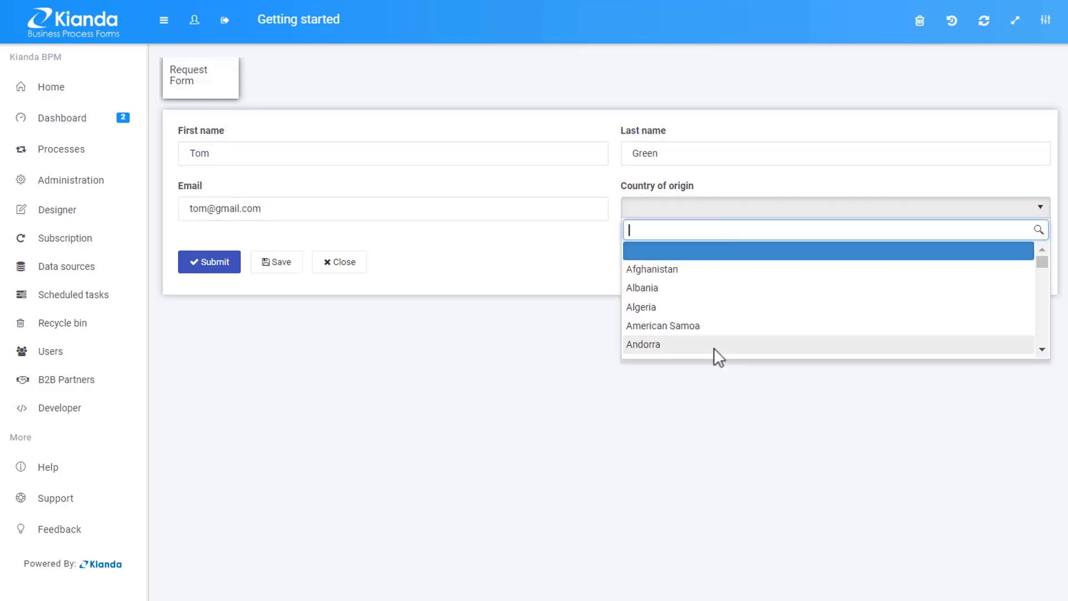
pyautogui.click(714, 347)
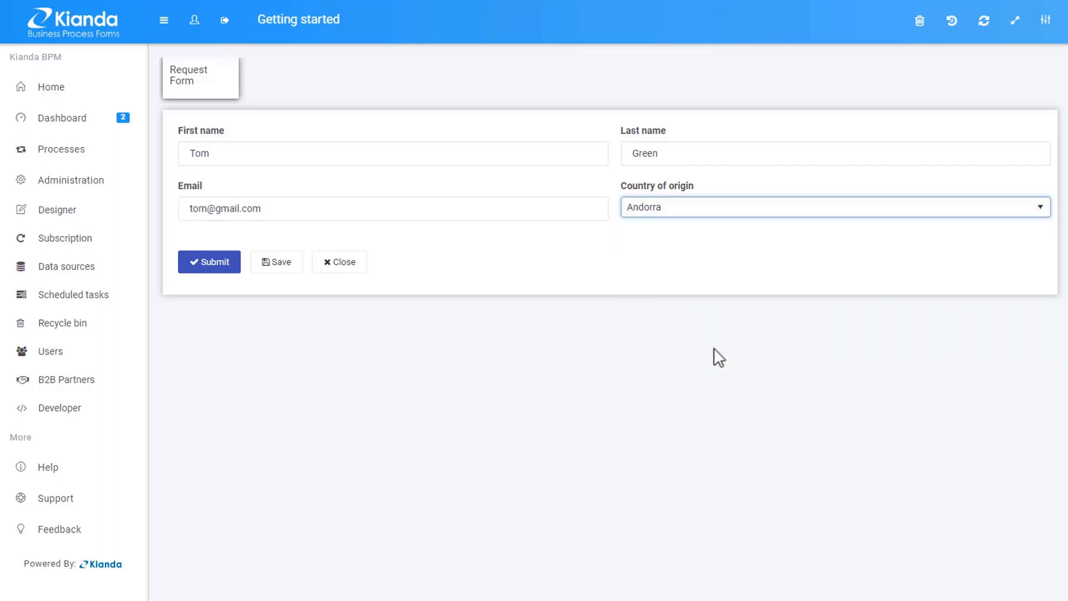
pyautogui.click(206, 262)
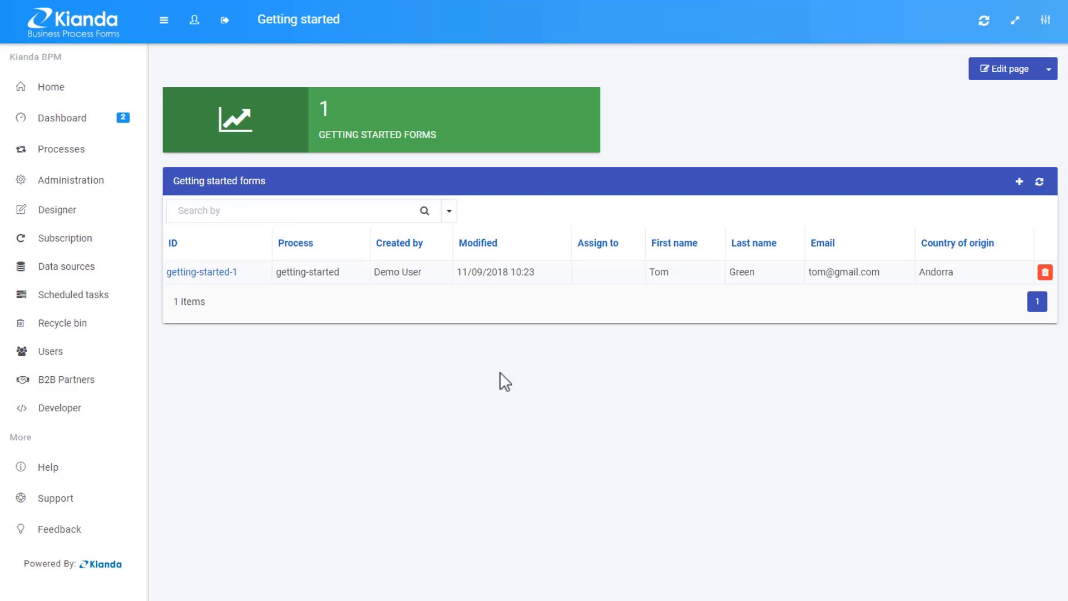
# Read the Help entry 'How to add a new user', then go back to Home
pyautogui.click(49, 469)
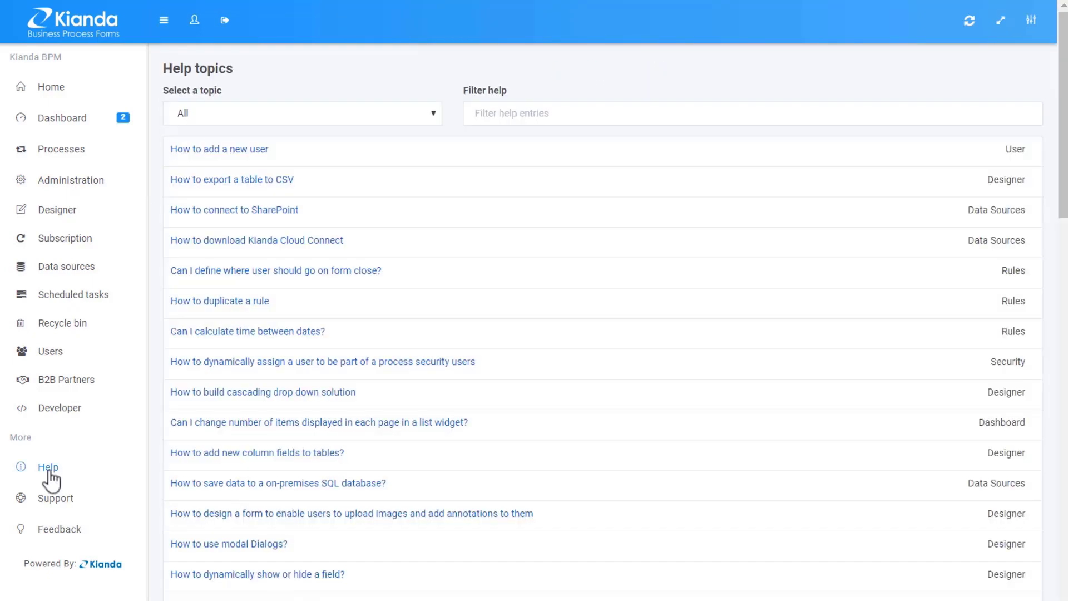
pyautogui.click(213, 150)
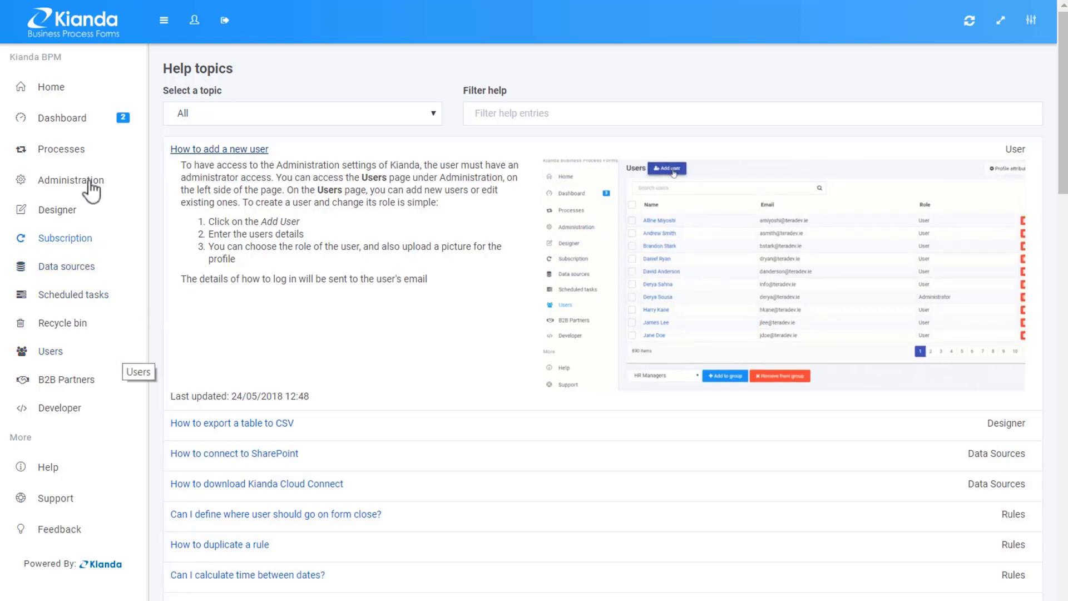
pyautogui.click(77, 93)
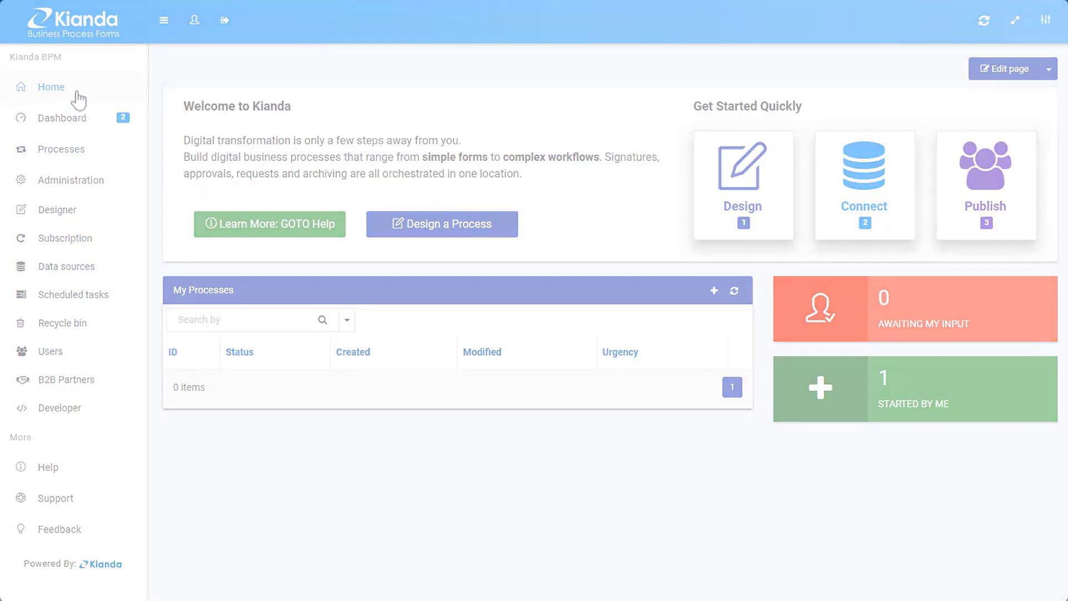